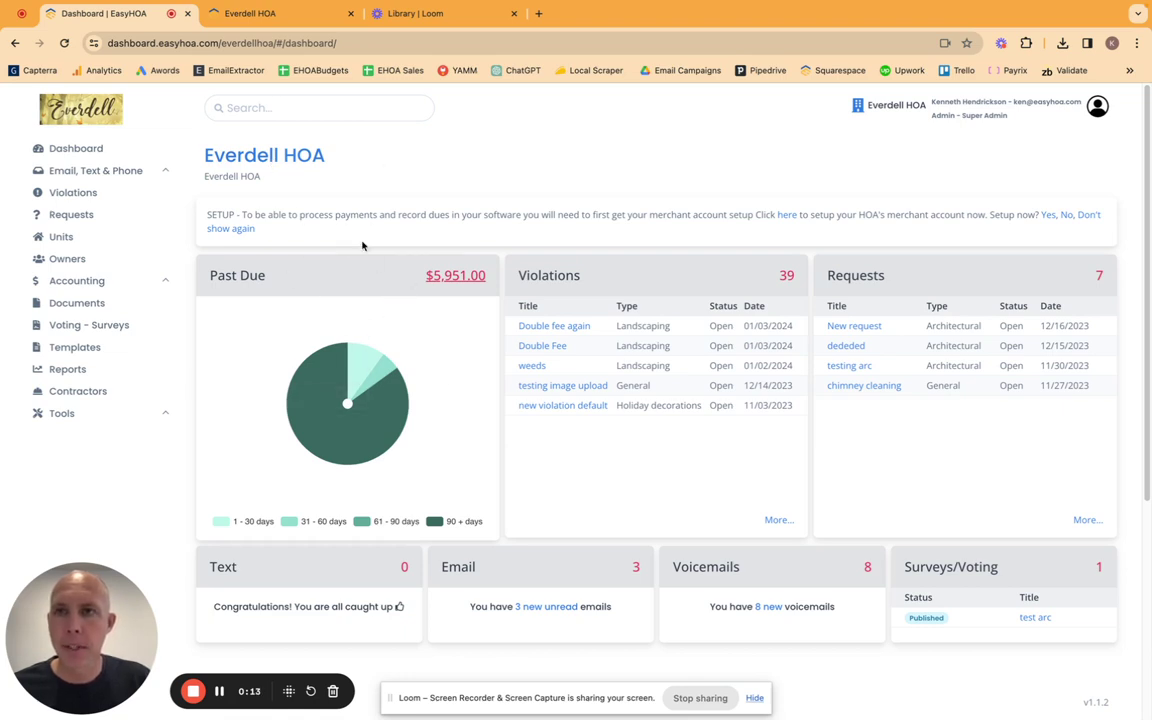
View the live Everdell HOA website, then return to the EasyHOA dashboard
left_click(288, 14)
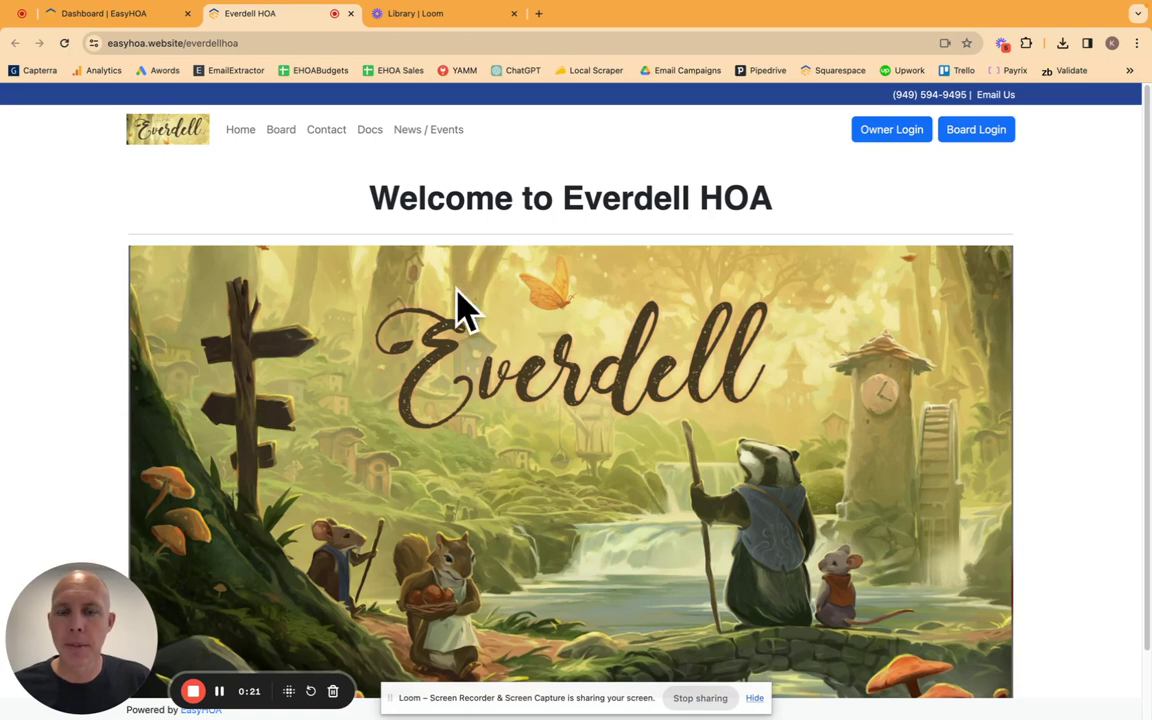
left_click(143, 14)
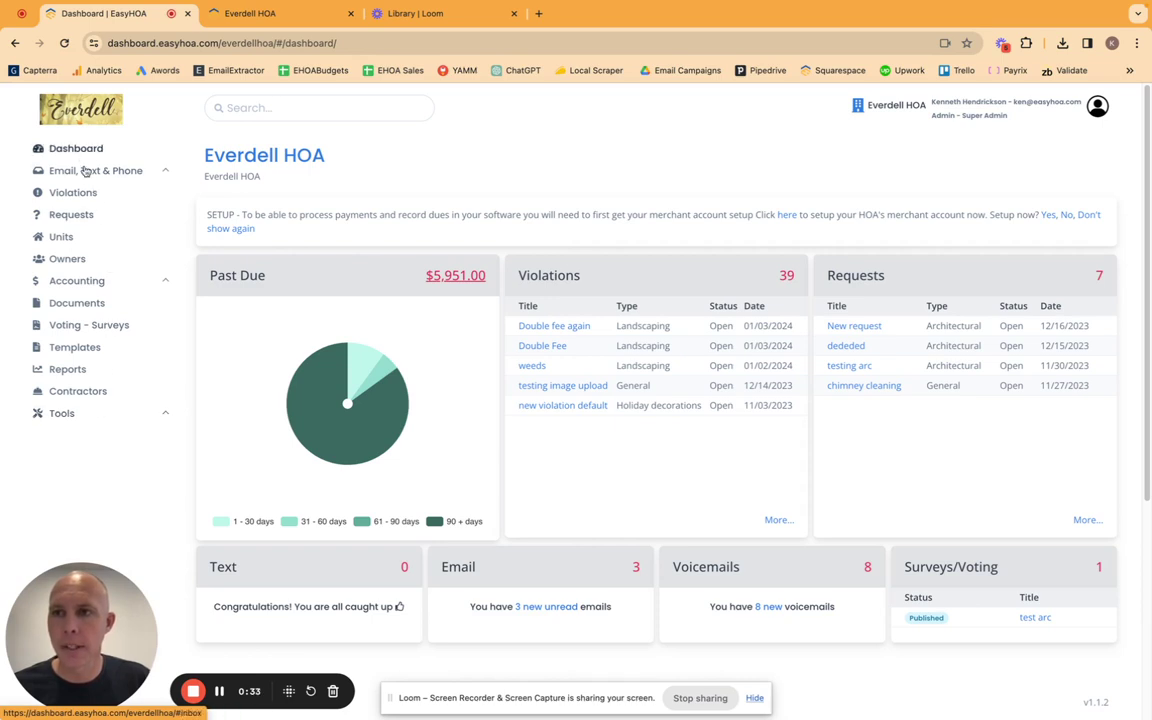
Open the Website tool, look at the Board Page, then return to the Home Page editor
left_click(66, 413)
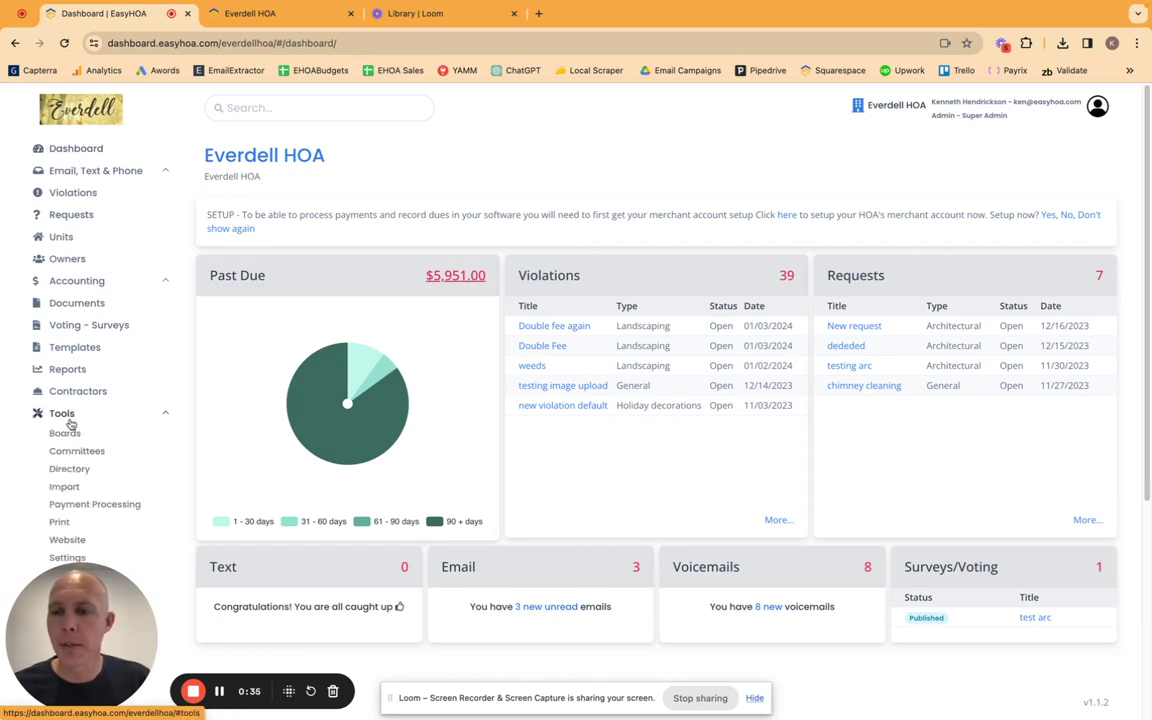
left_click(78, 545)
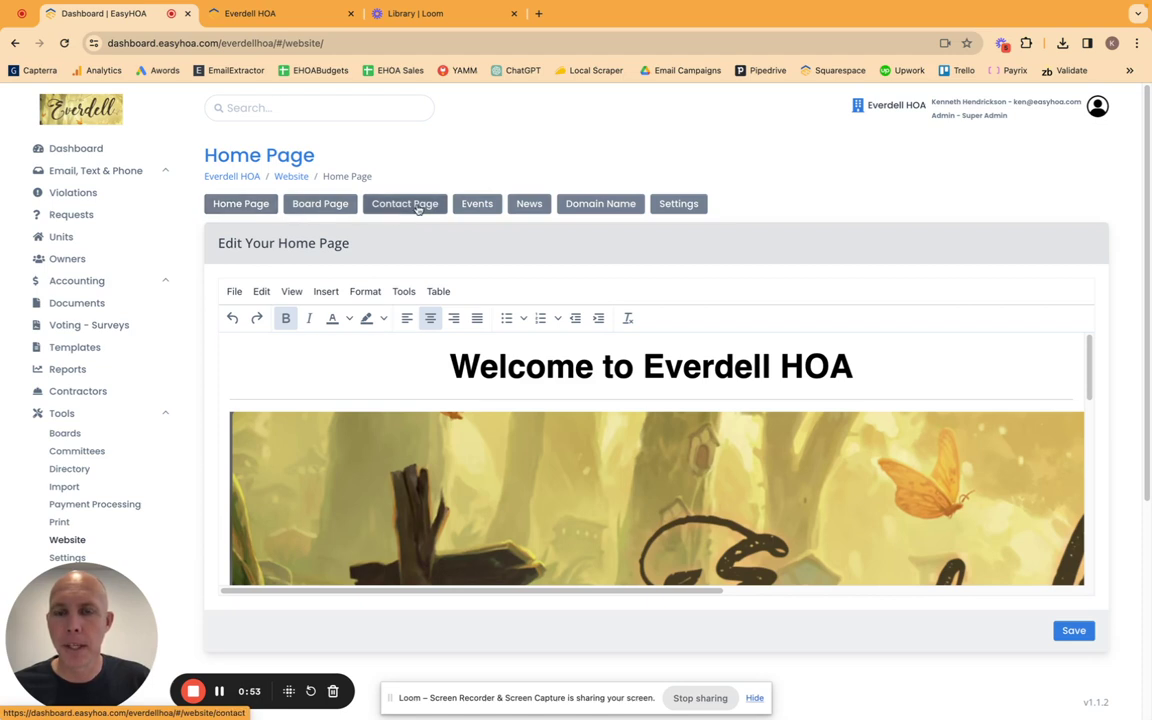
left_click(320, 205)
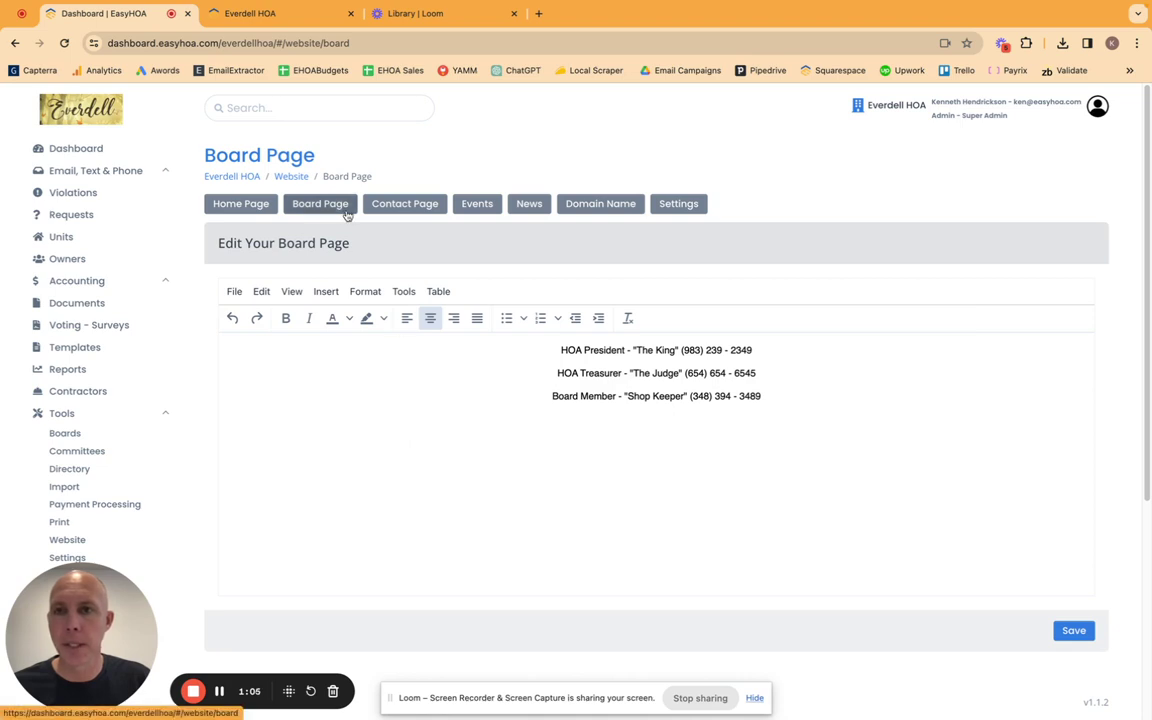
left_click(242, 203)
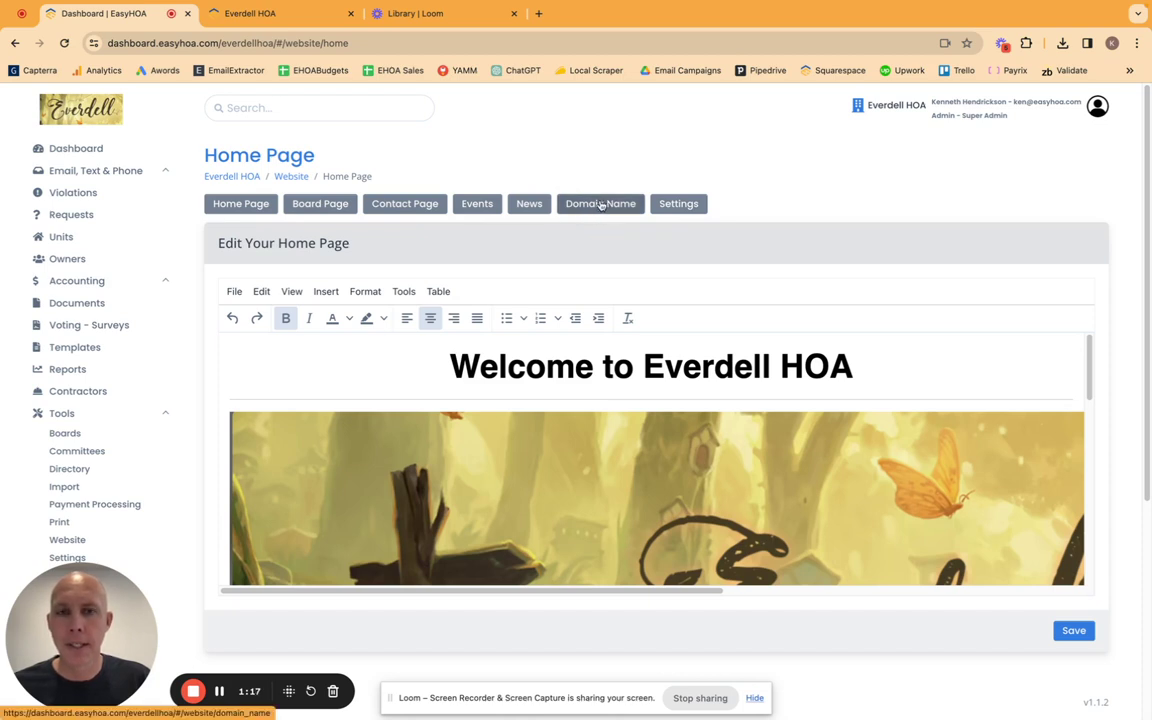
Check the website's Domain Name, then its Settings listing Home, Board, Documents, News and Events
left_click(602, 204)
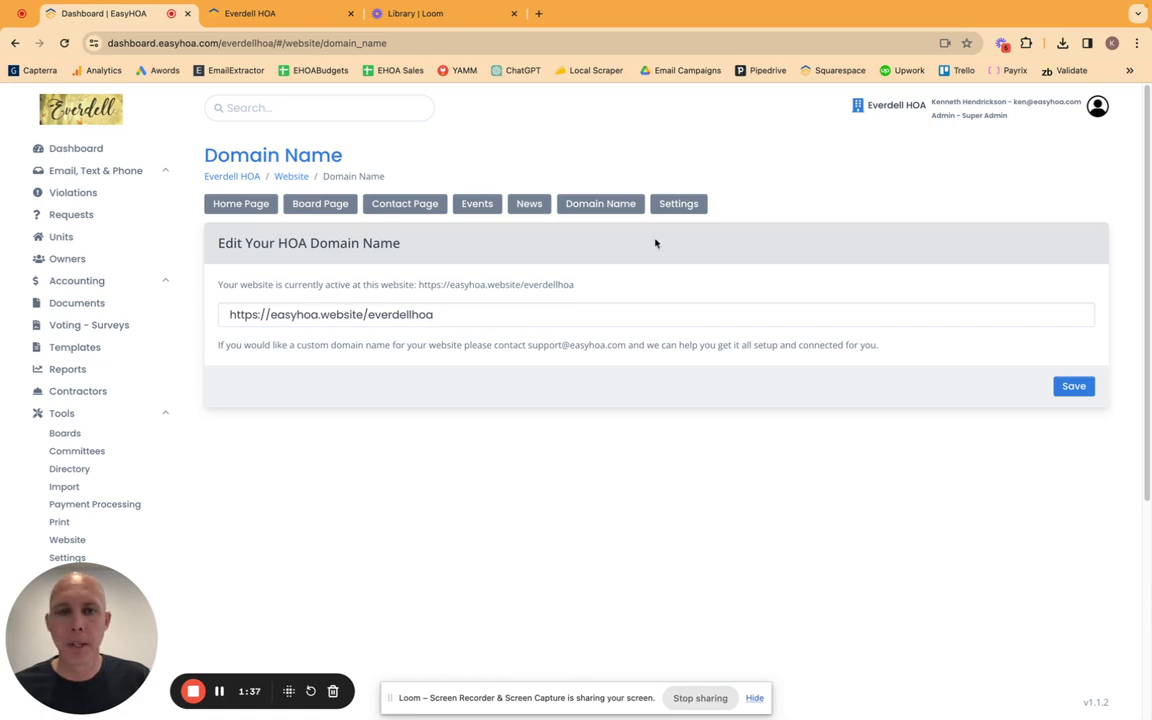
left_click(683, 206)
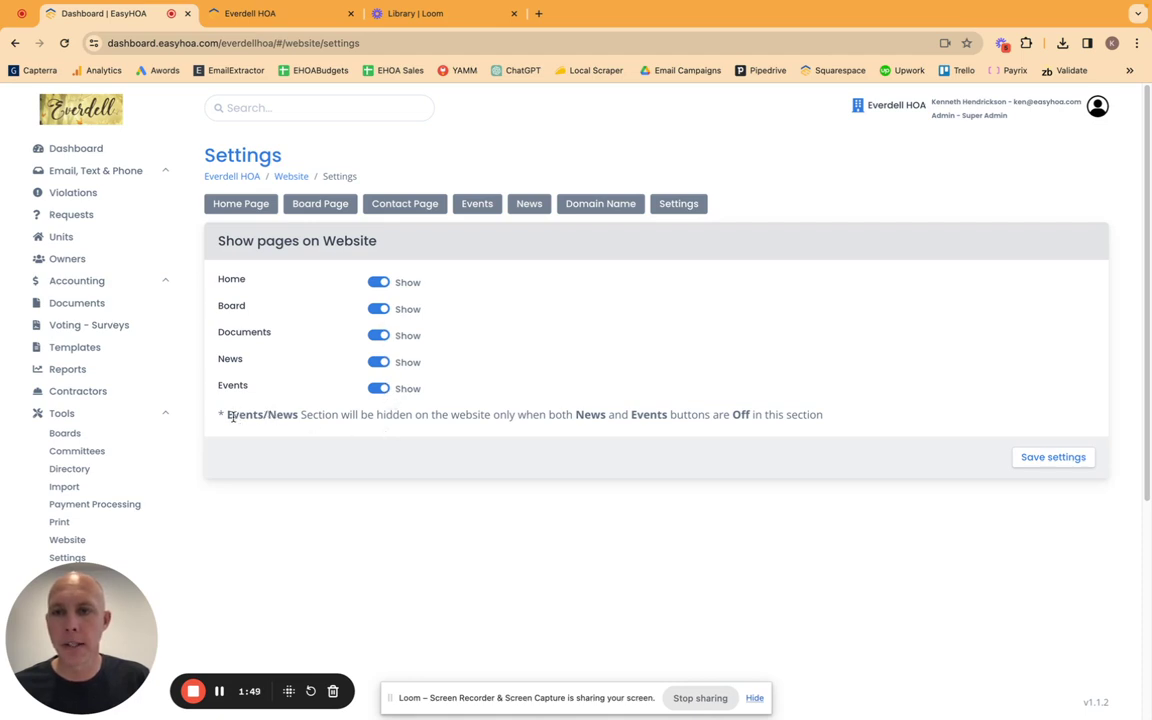
left_click_drag(233, 417, 293, 415)
left_click(344, 416)
Add a 'Hello' line under 'Welcome to Everdell HOA' and save the Home Page
left_click(240, 203)
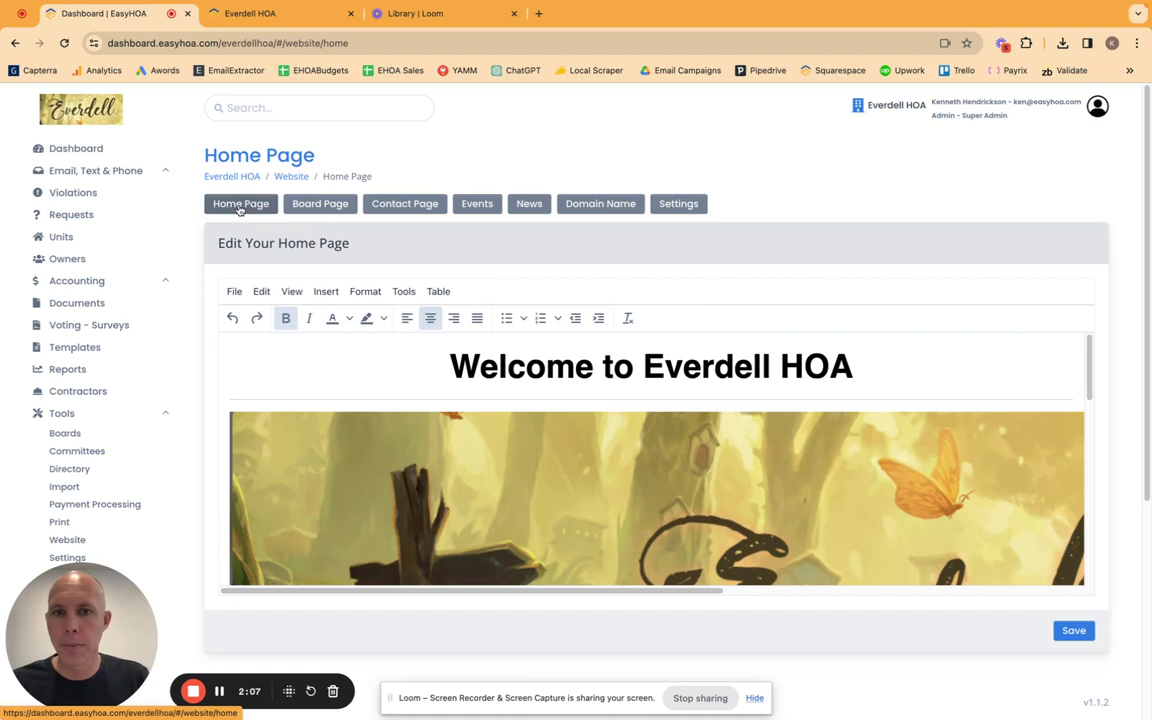
left_click(884, 377)
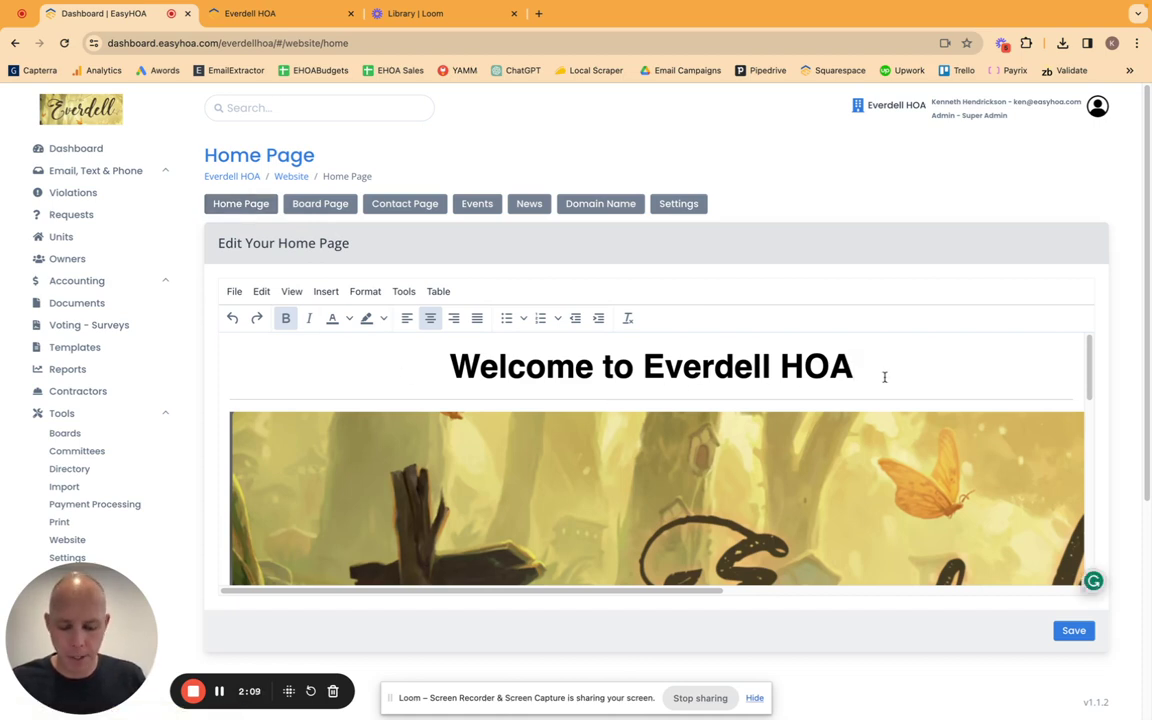
key("Return")
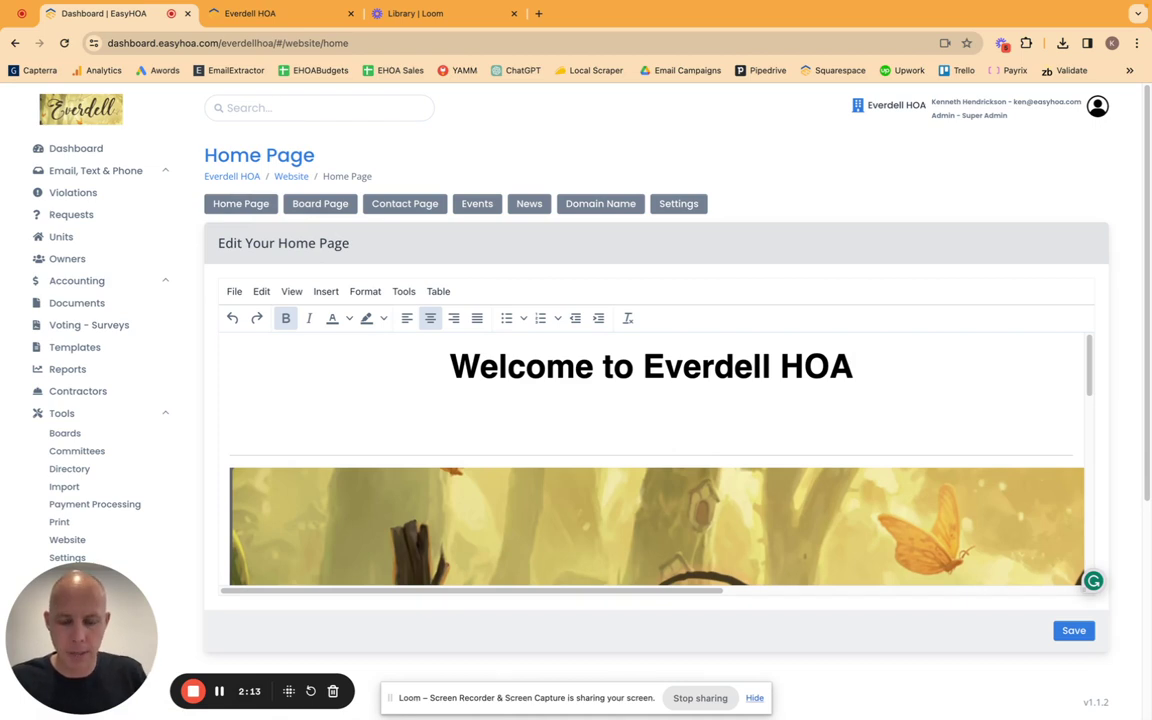
type("Hello")
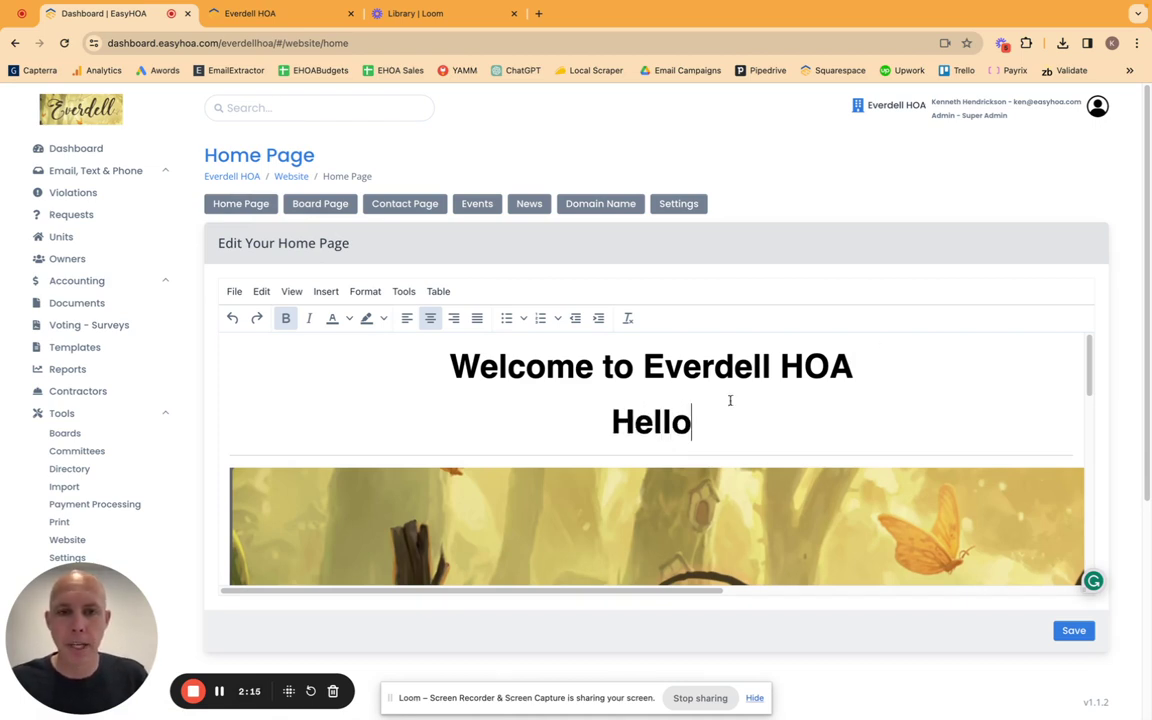
left_click(1073, 630)
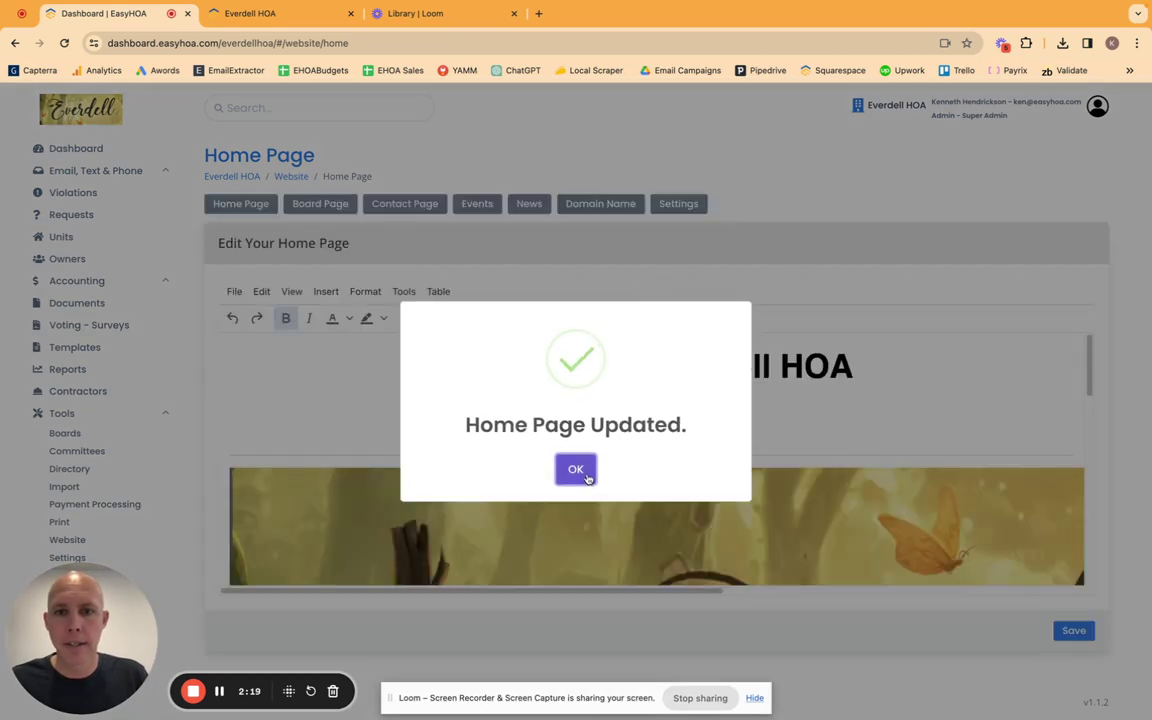
left_click(590, 471)
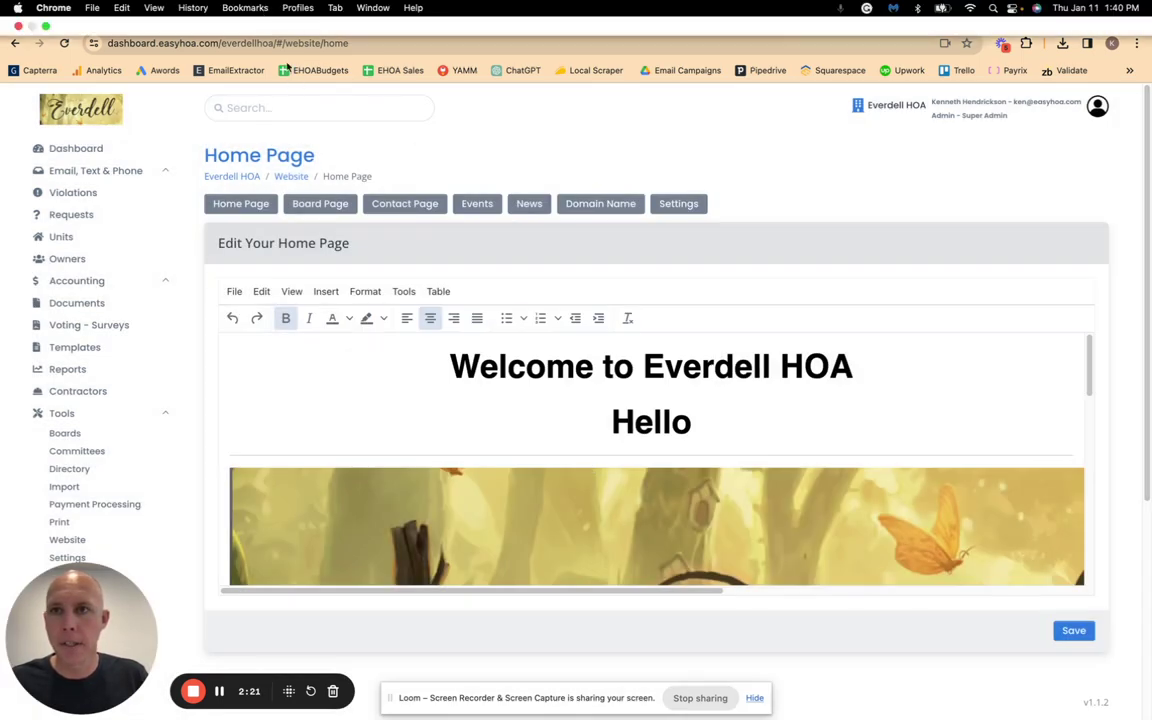
left_click(284, 16)
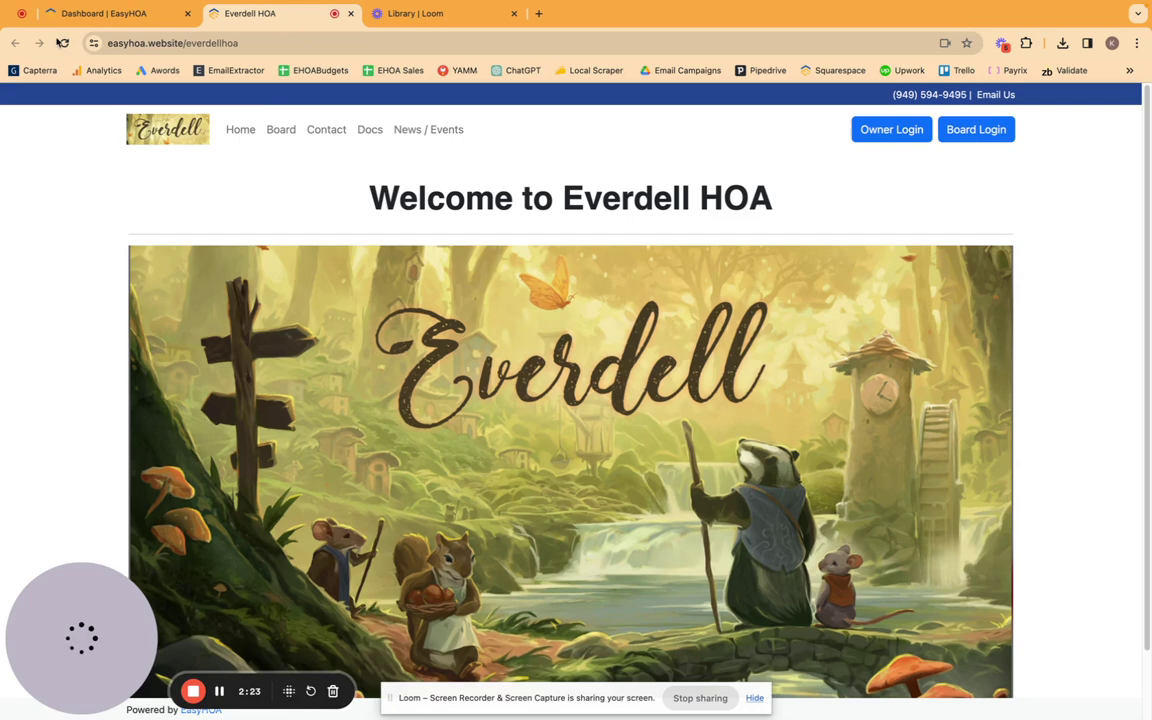
left_click(64, 43)
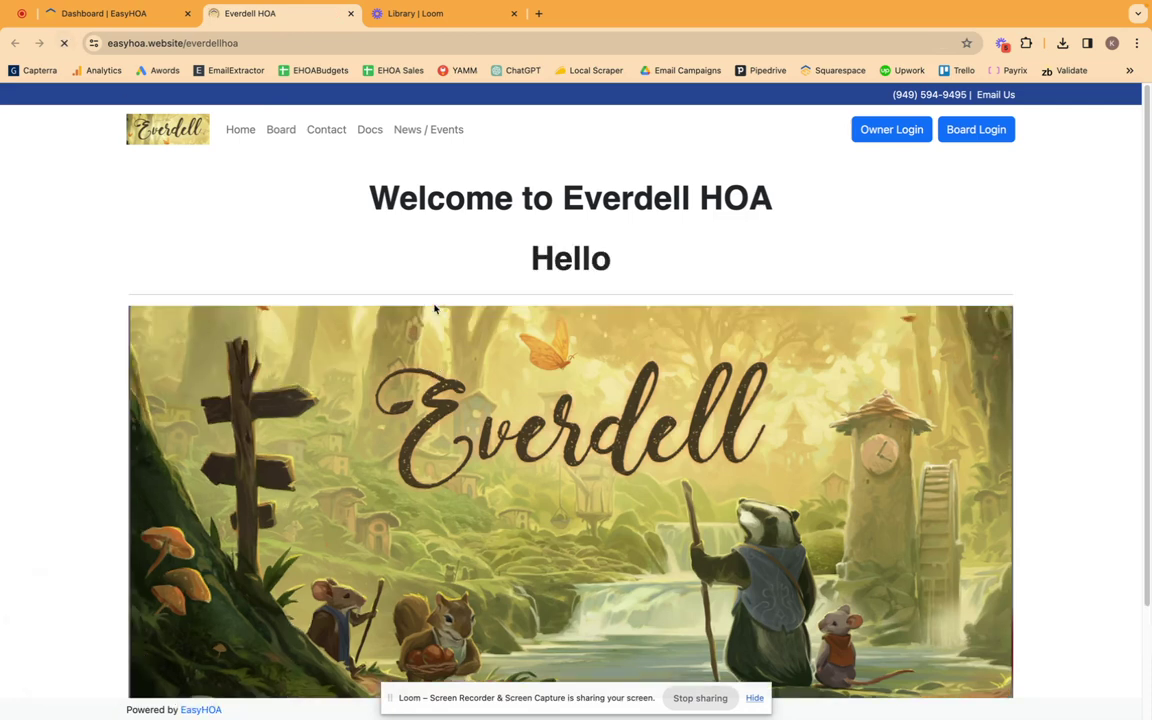
left_click_drag(609, 260, 527, 258)
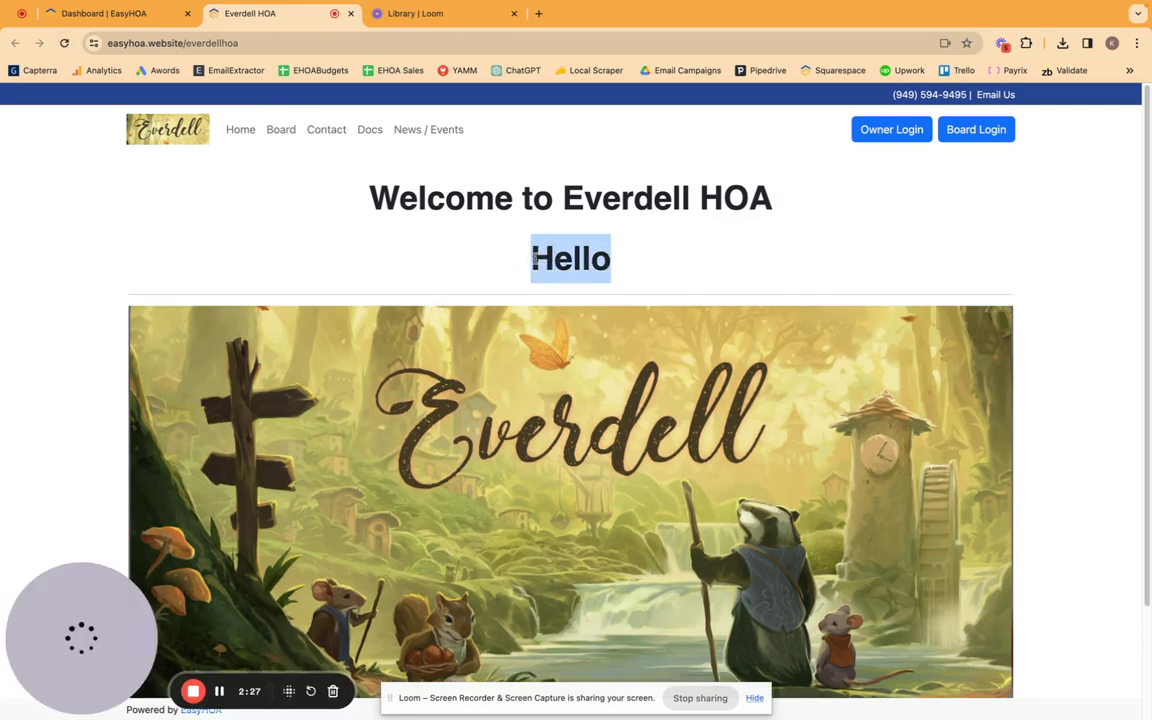
left_click(478, 259)
left_click(110, 16)
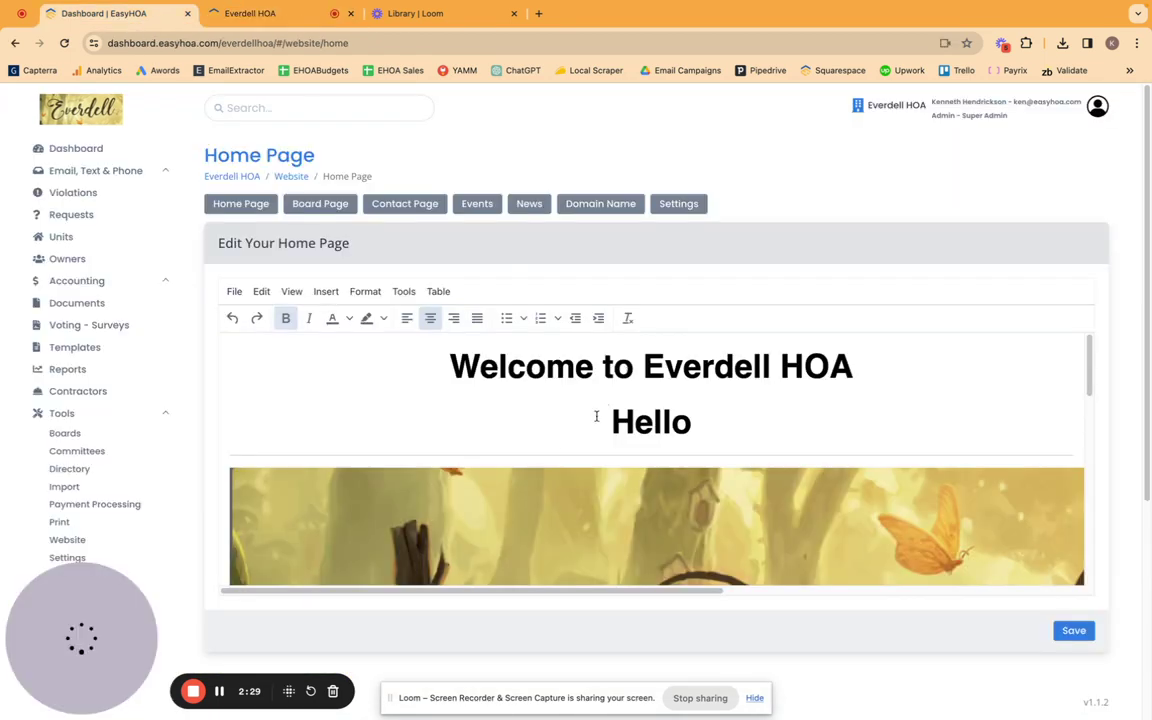
Inspect the Home Page HTML source, then add an empty line beneath 'Hello'
left_click(404, 293)
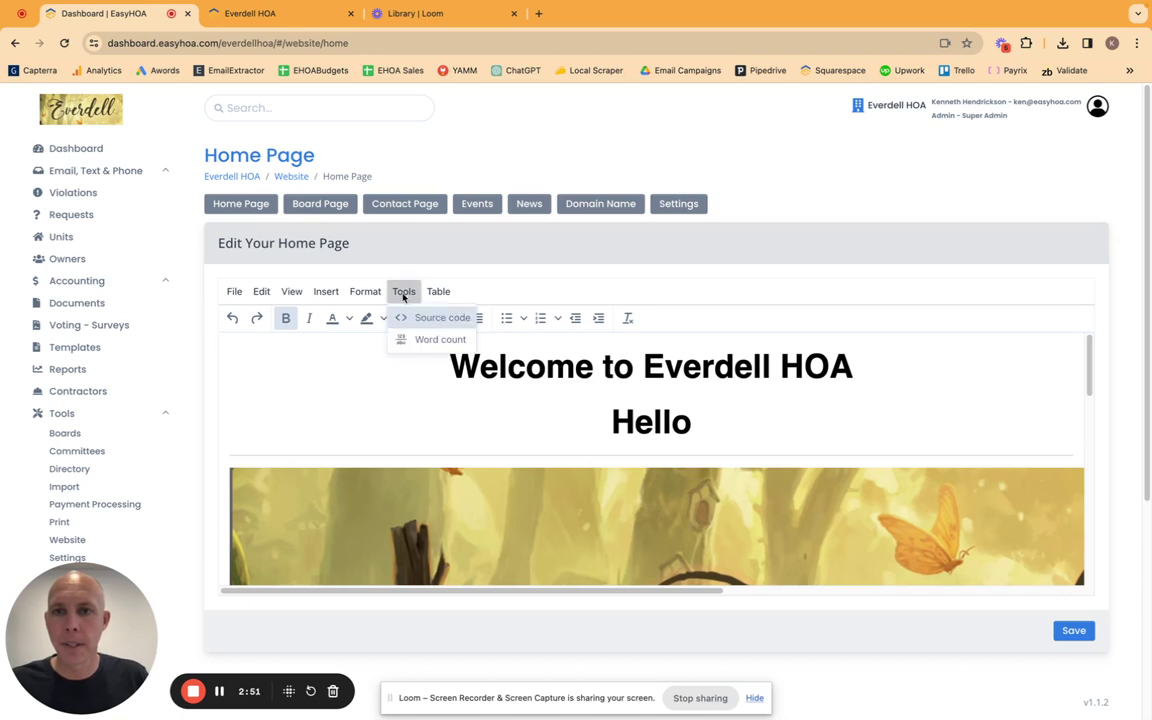
left_click(395, 316)
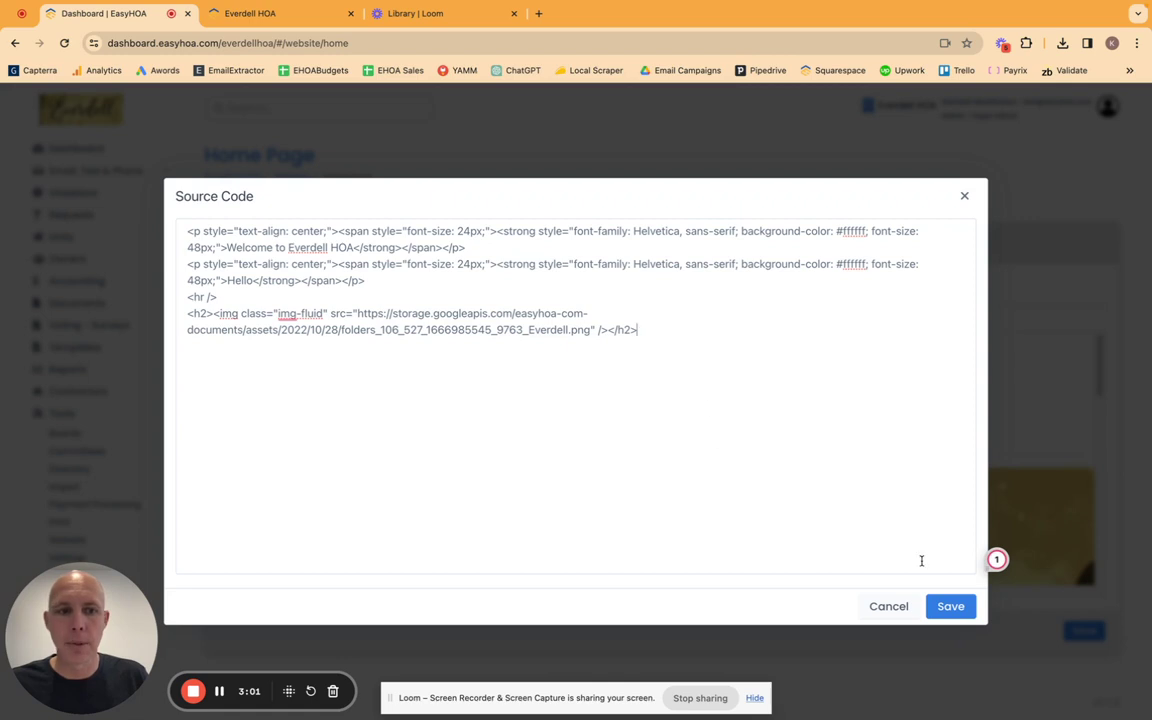
left_click(964, 196)
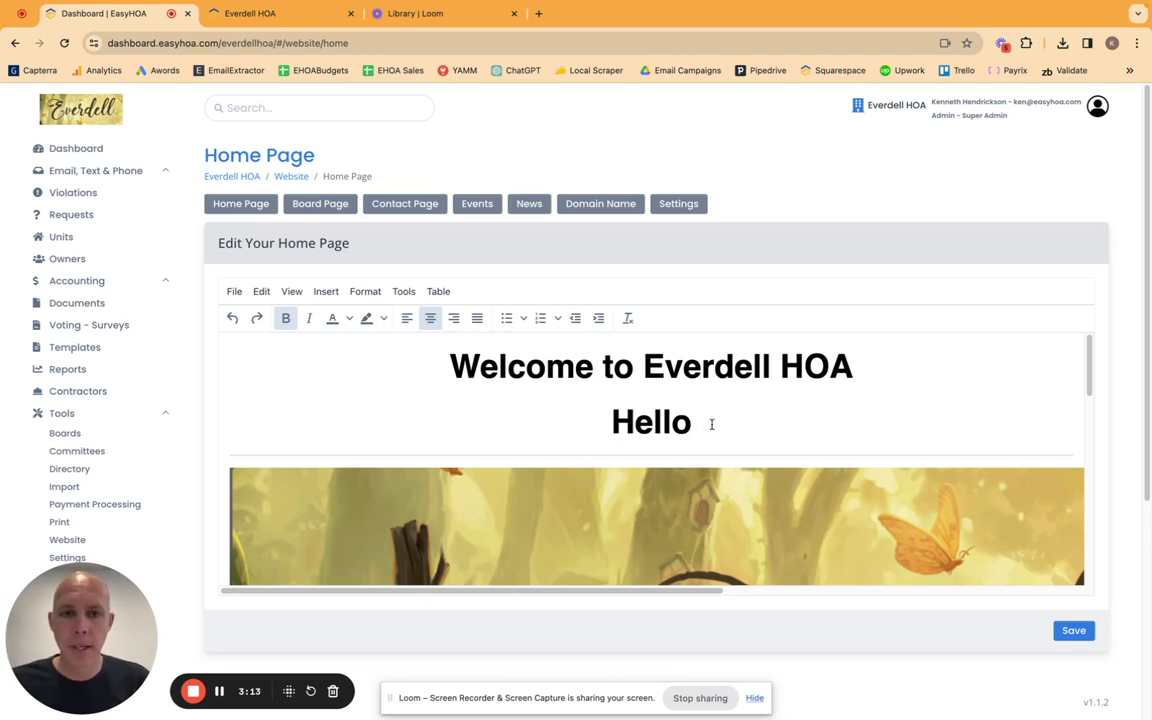
key("Return")
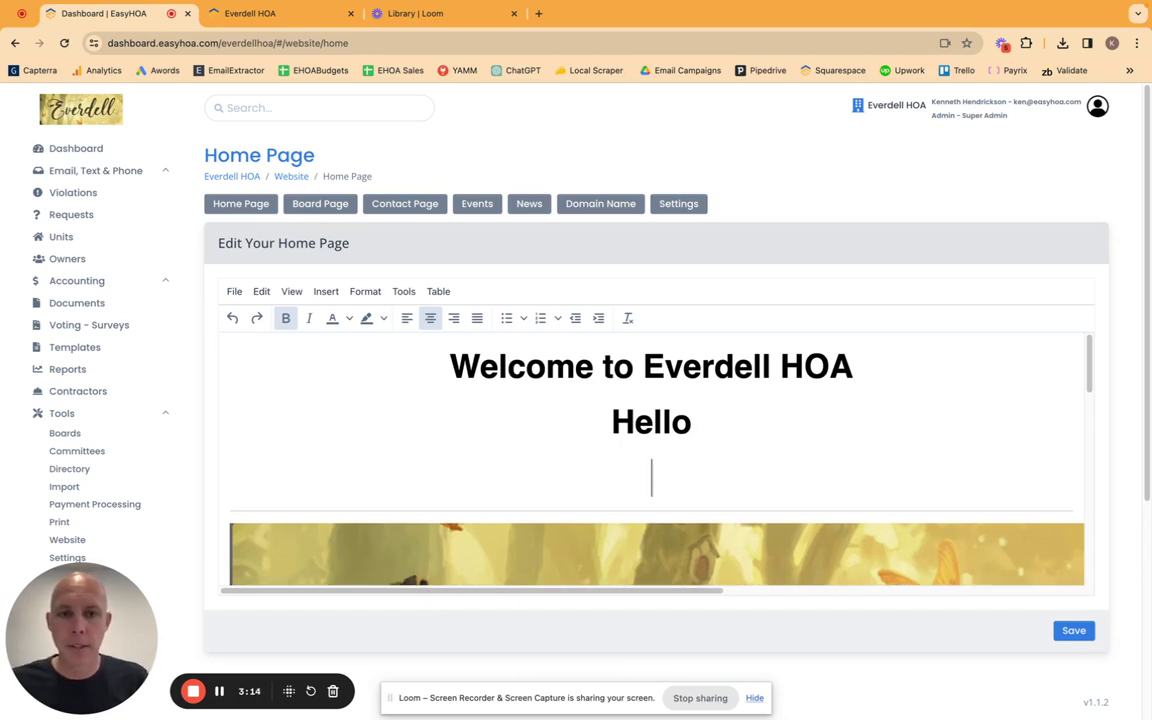
Open the Website images folder in the HOA's Documents library
left_click(72, 304)
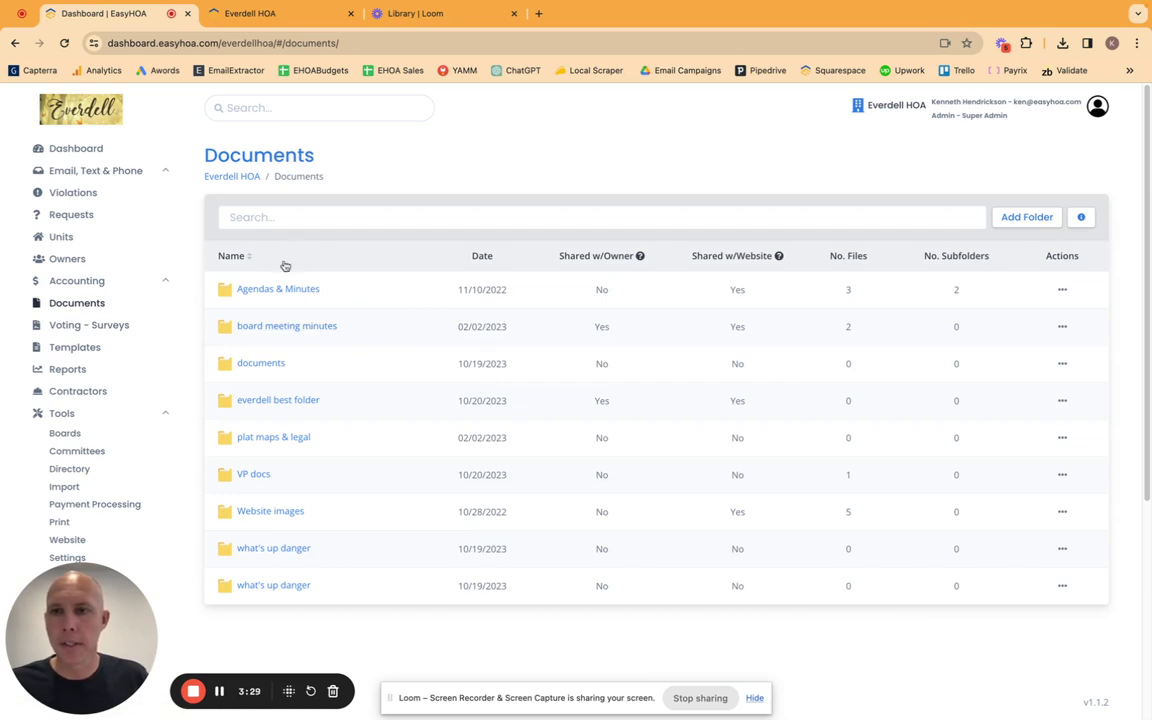
left_click(281, 514)
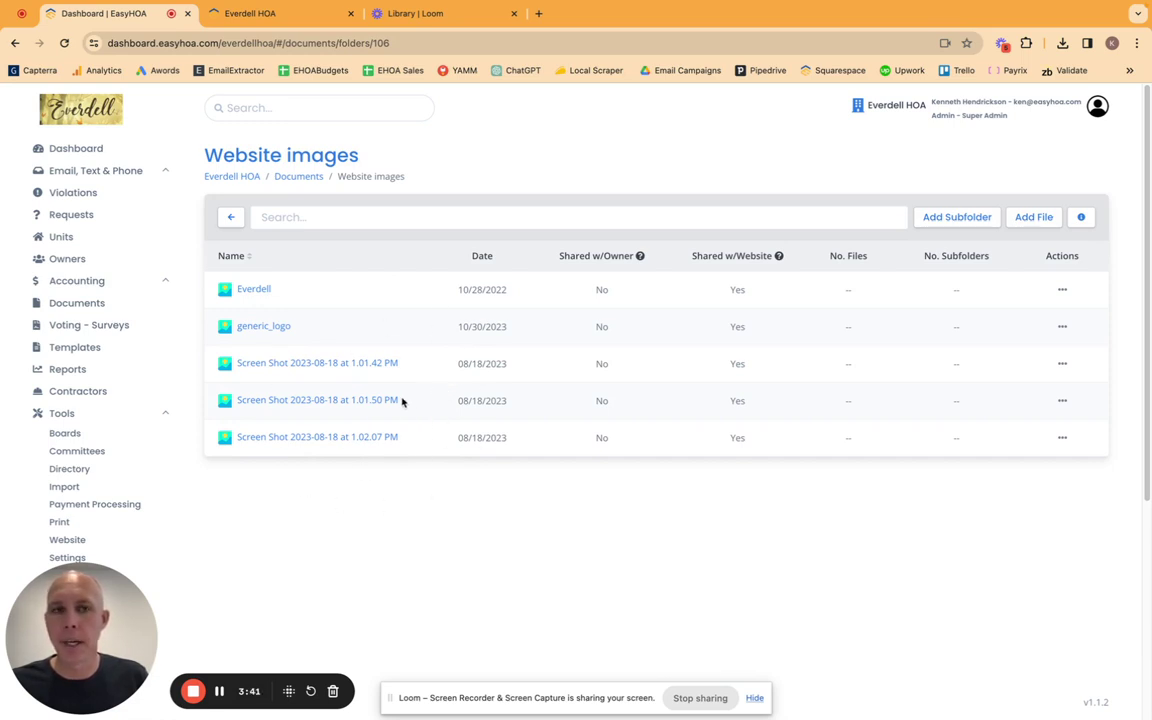
left_click(1034, 218)
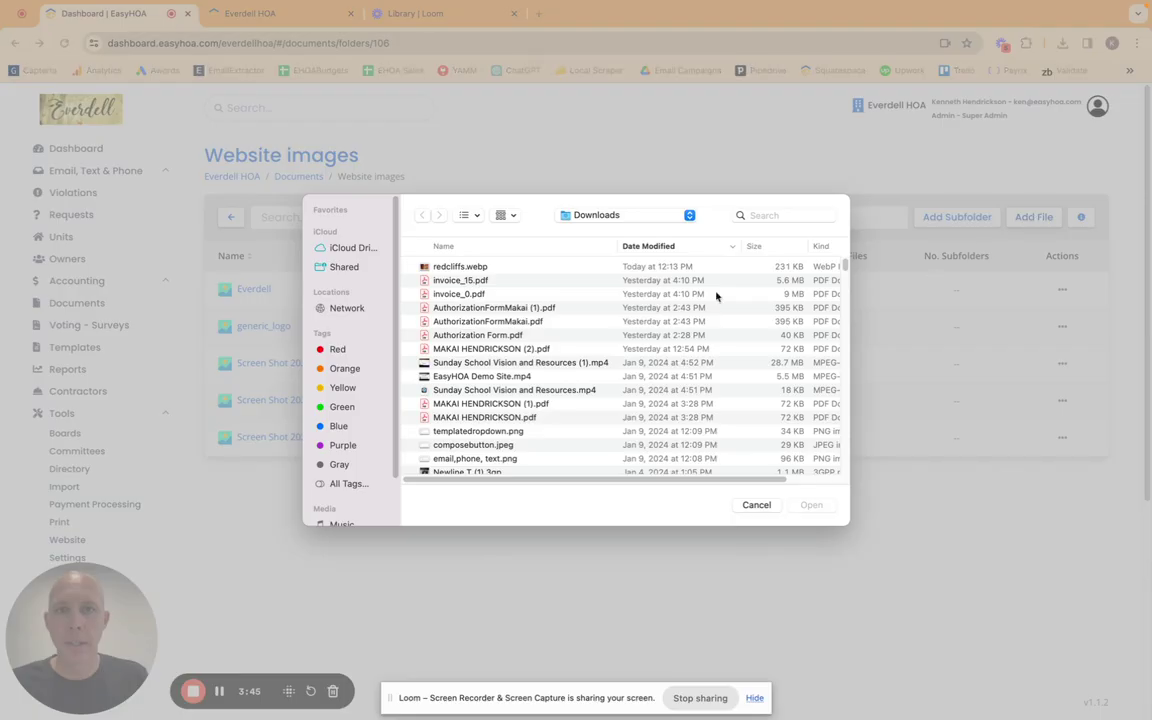
left_click(457, 268)
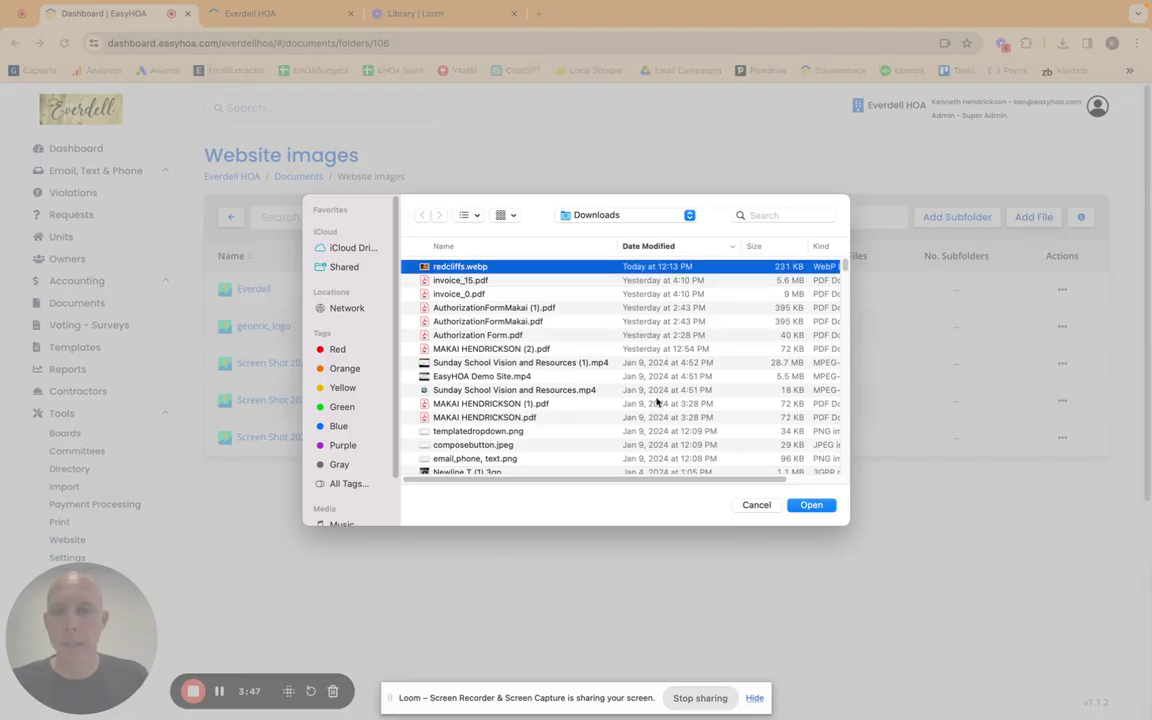
left_click(810, 506)
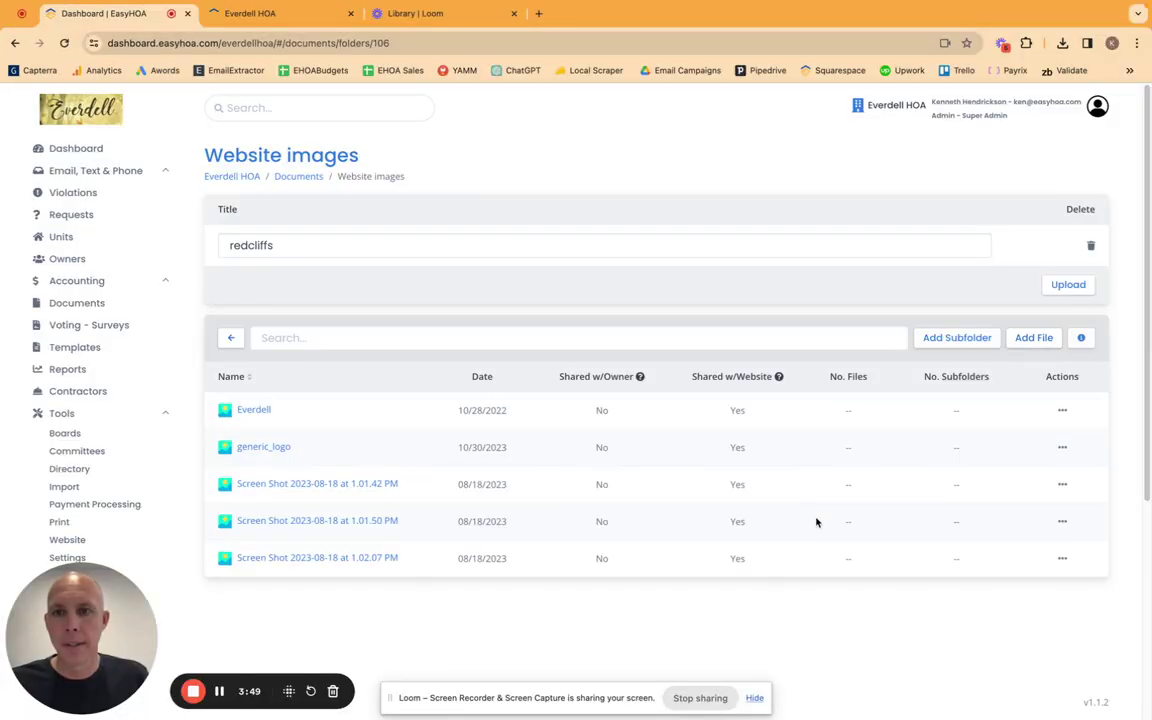
left_click(1066, 284)
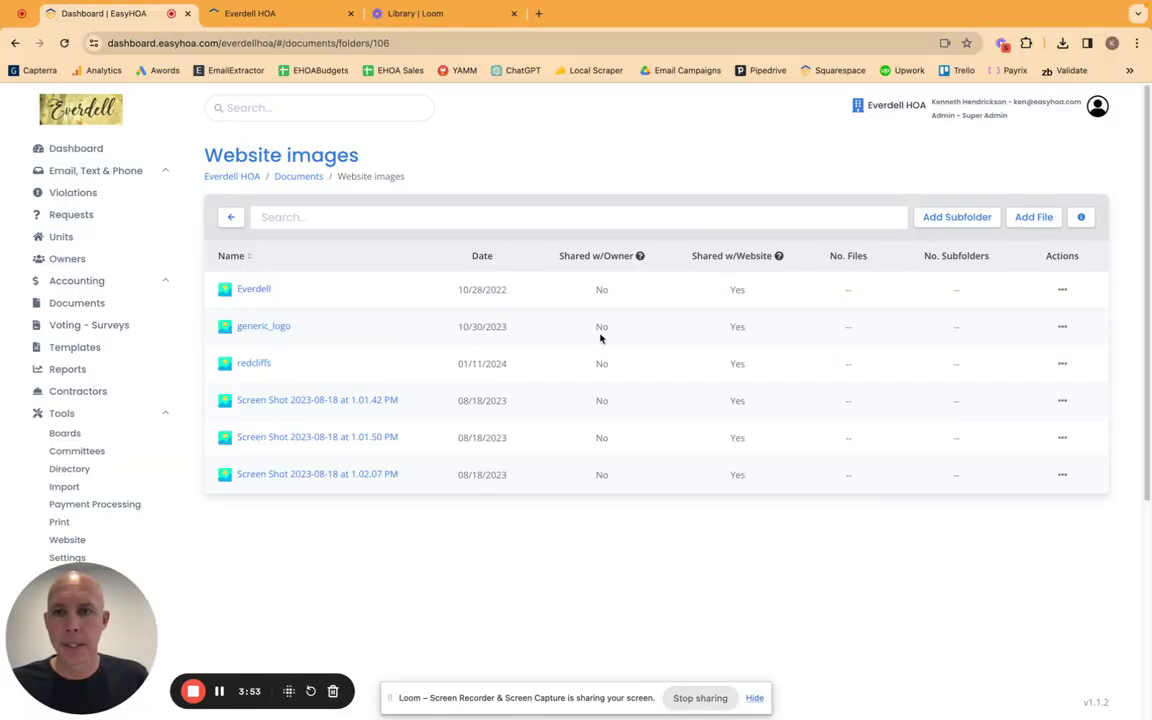
Copy the redcliffs image's full storage URL from its tab, then close that tab
left_click(256, 365)
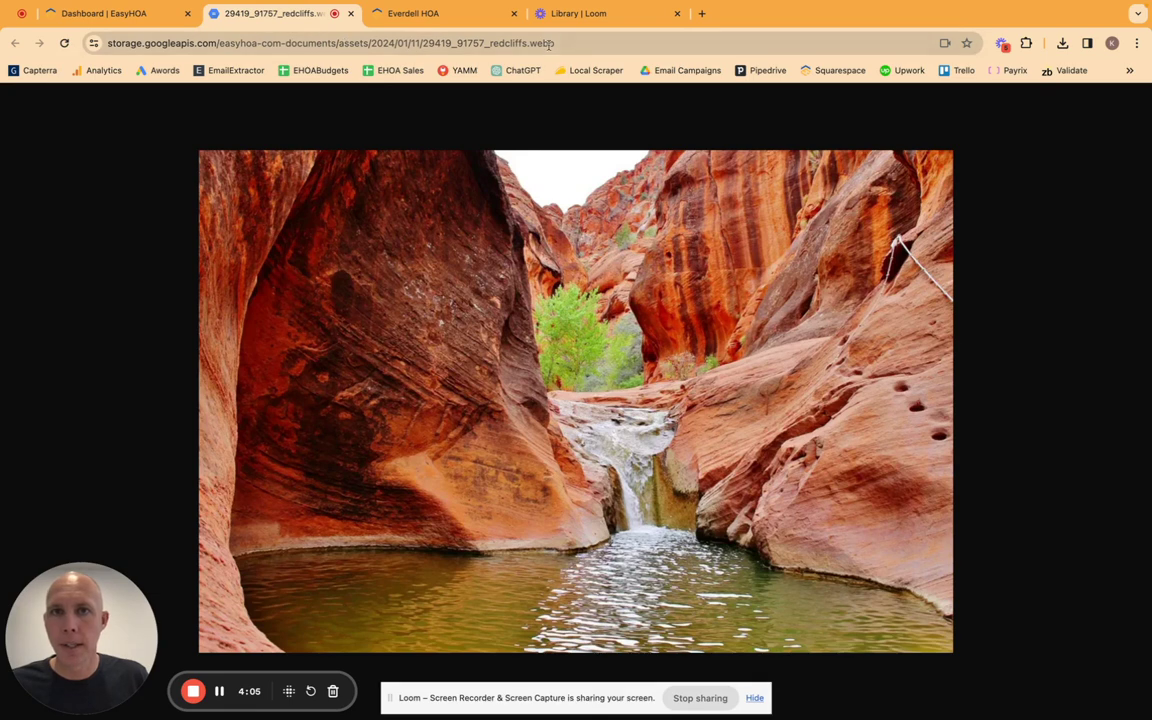
left_click_drag(562, 43, 115, 37)
left_click(118, 43)
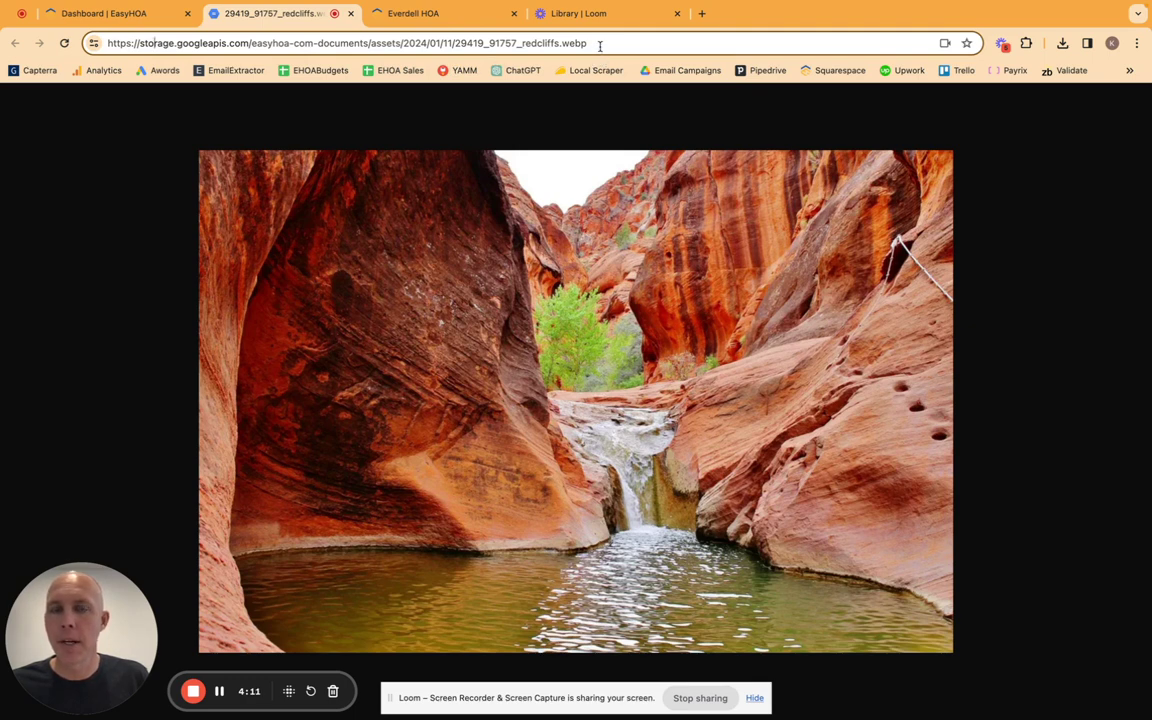
left_click_drag(600, 45, 109, 43)
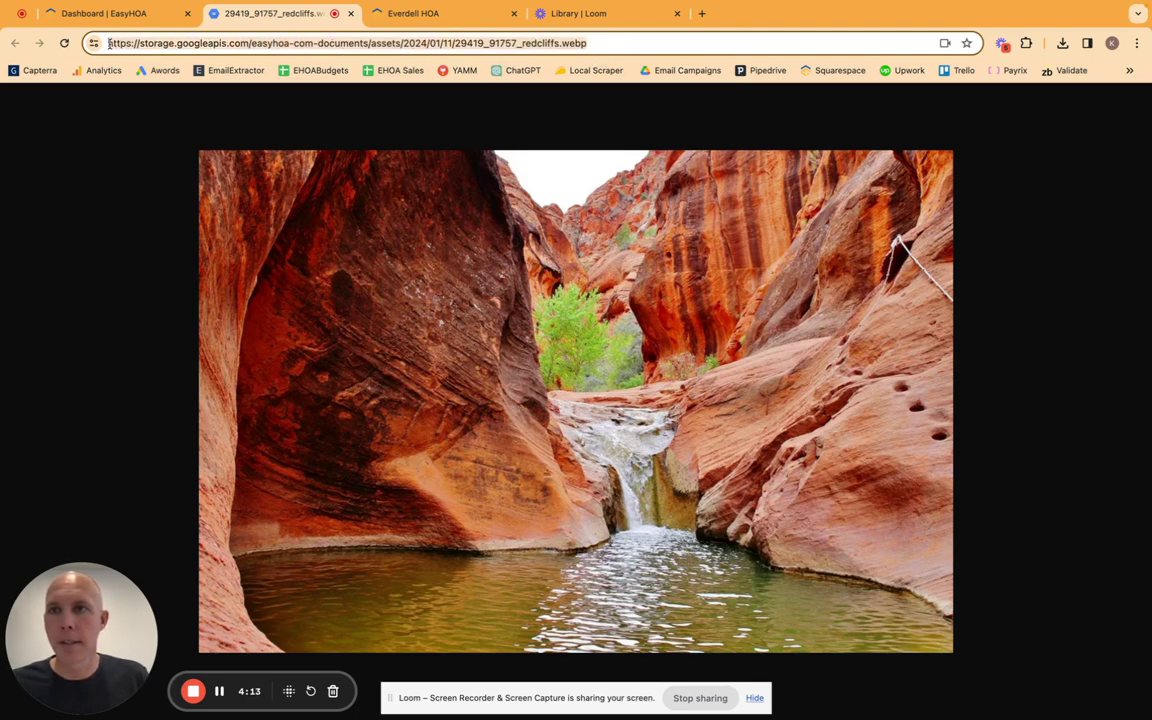
left_click(142, 118)
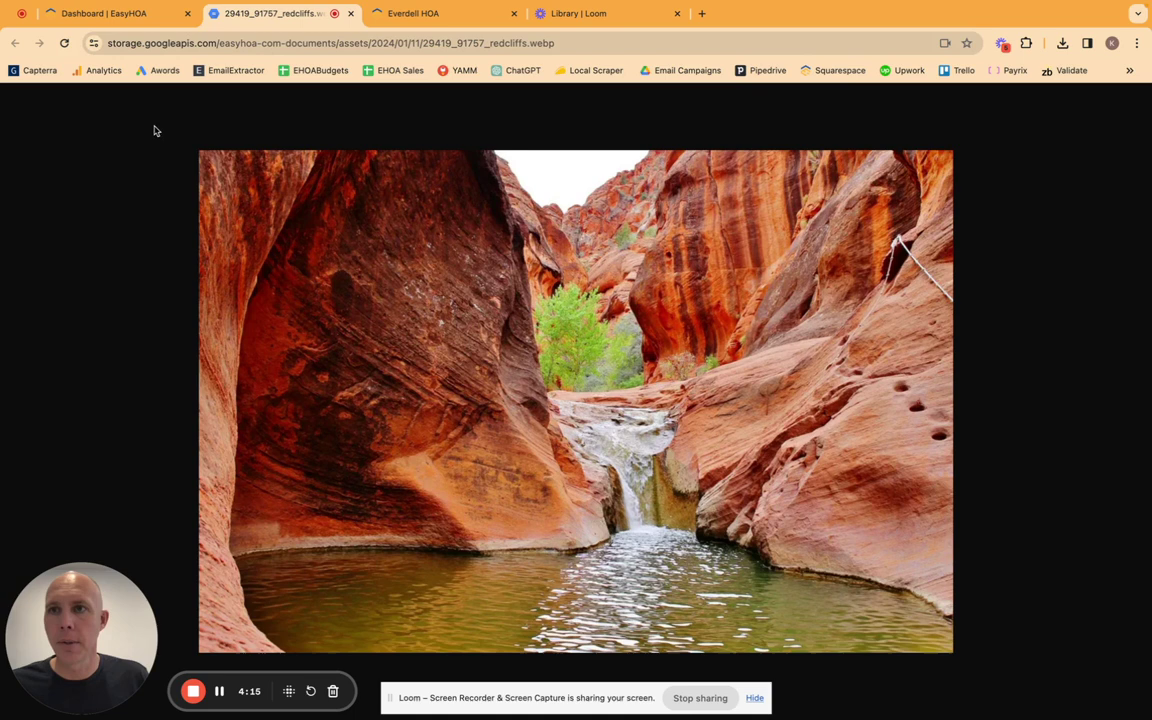
left_click(192, 44)
right_click(193, 44)
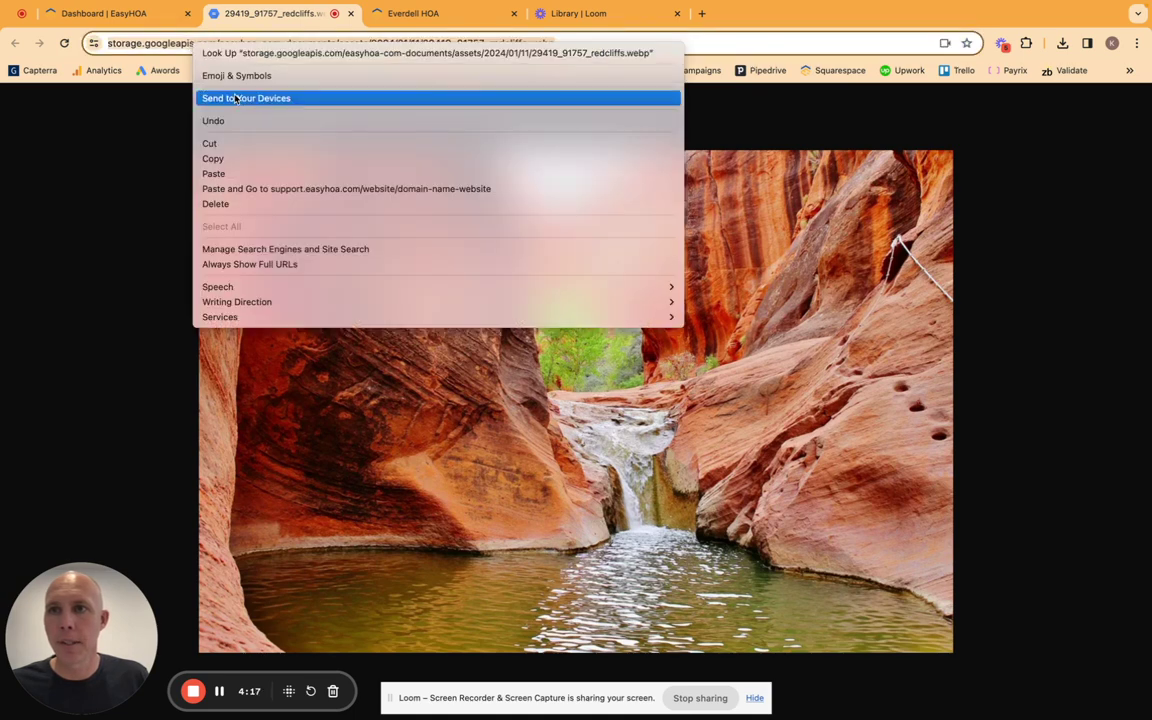
left_click(237, 163)
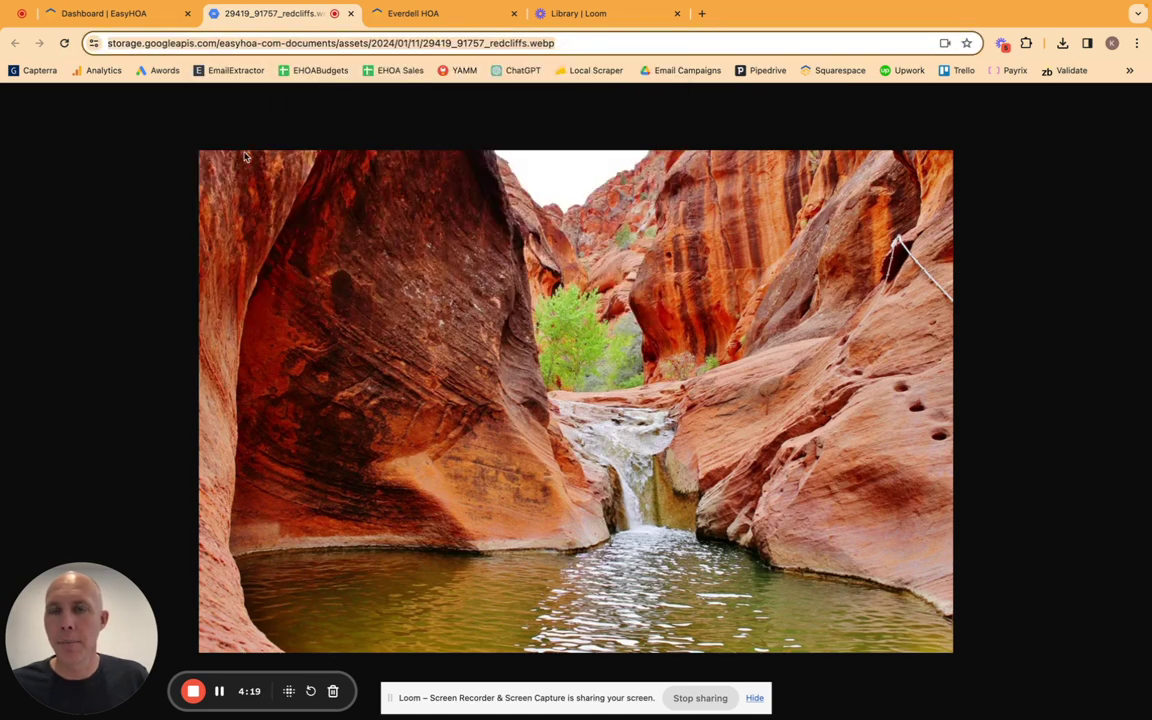
left_click(351, 14)
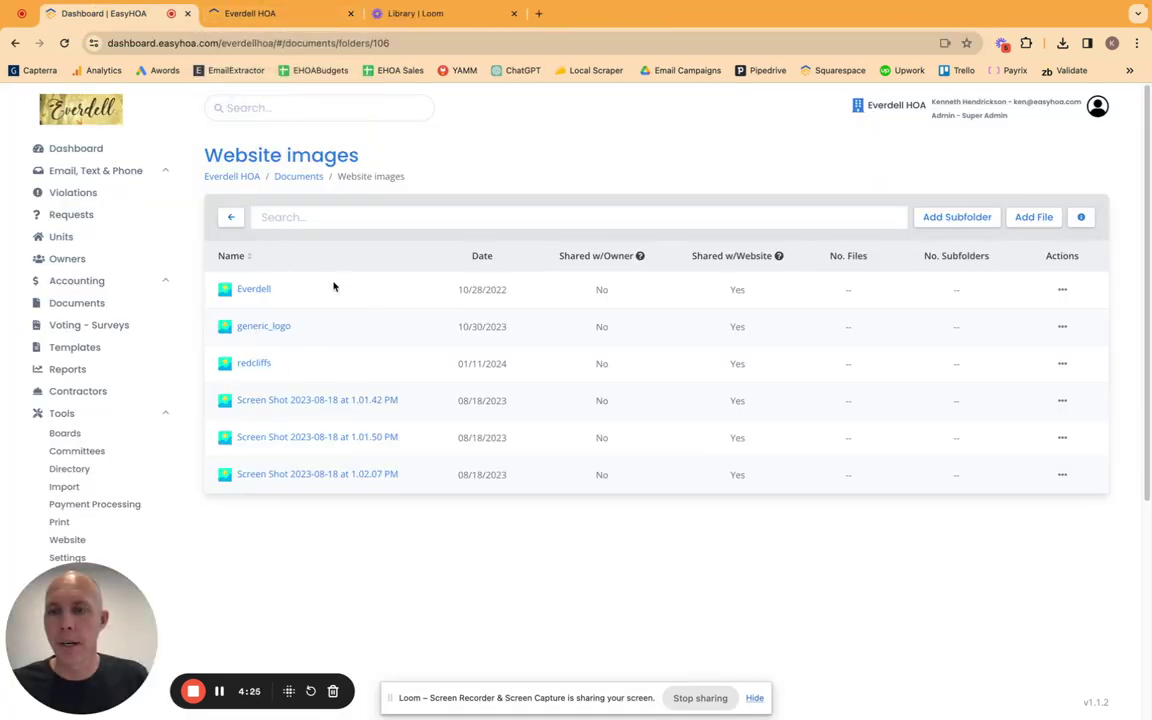
Start a new line below 'Hello' in the Home Page editor and begin inserting an image
left_click(73, 545)
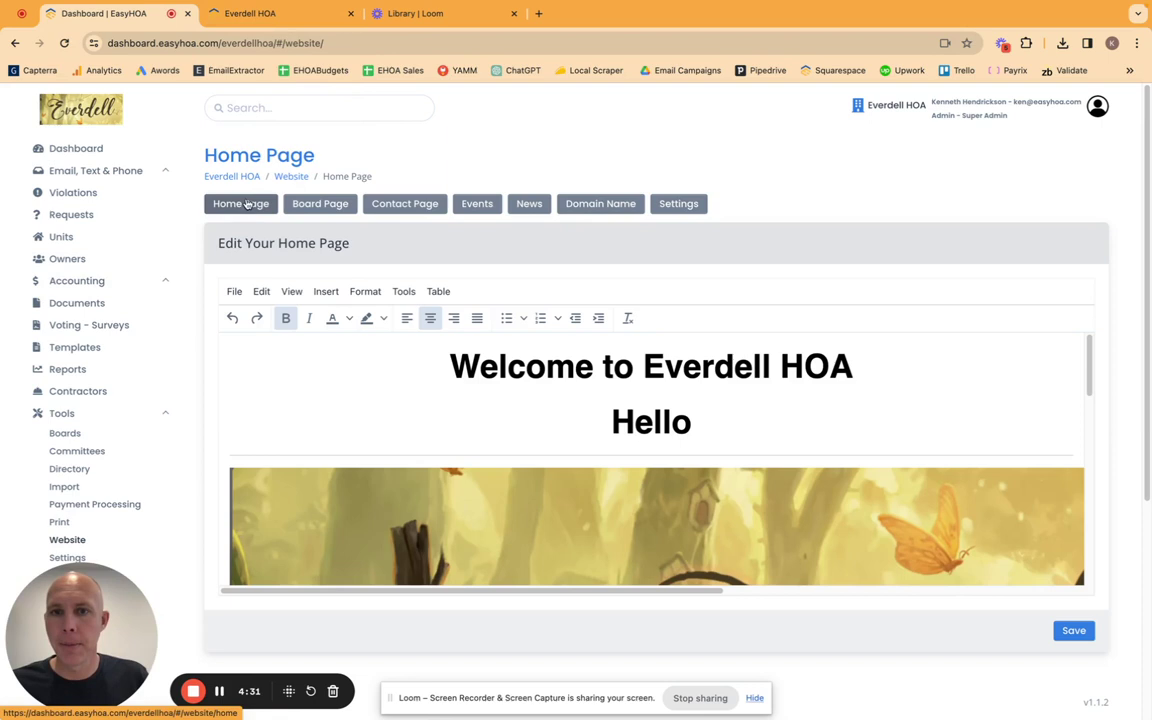
left_click(720, 425)
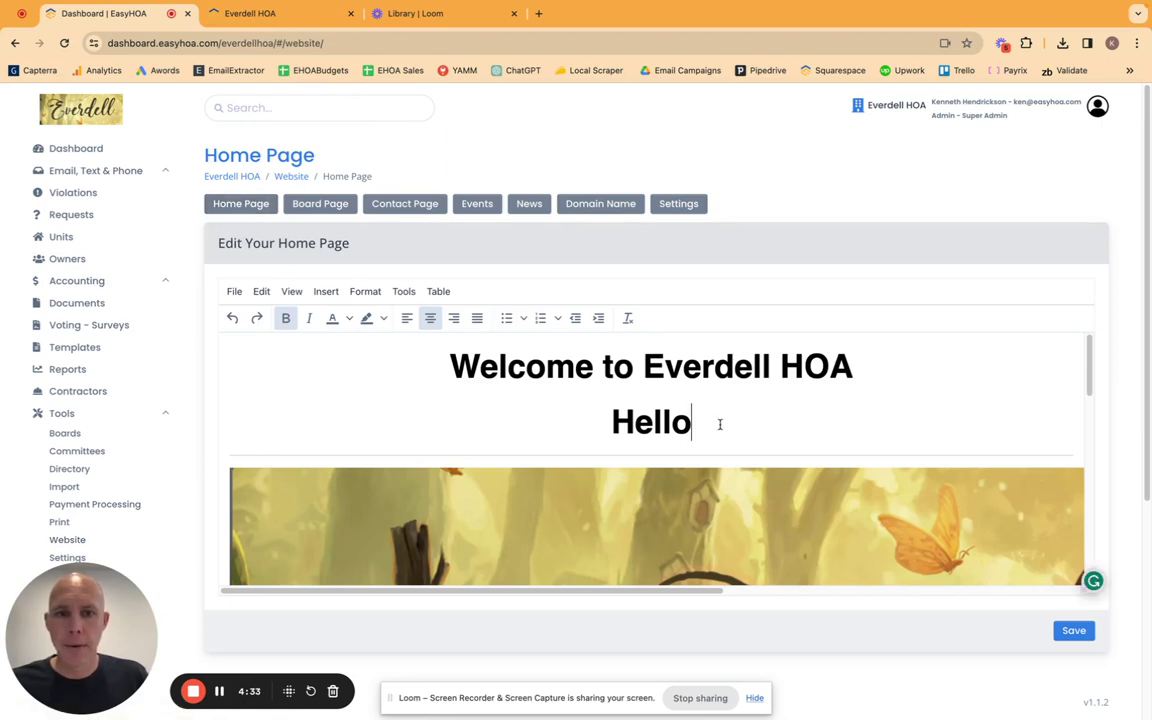
key("Return")
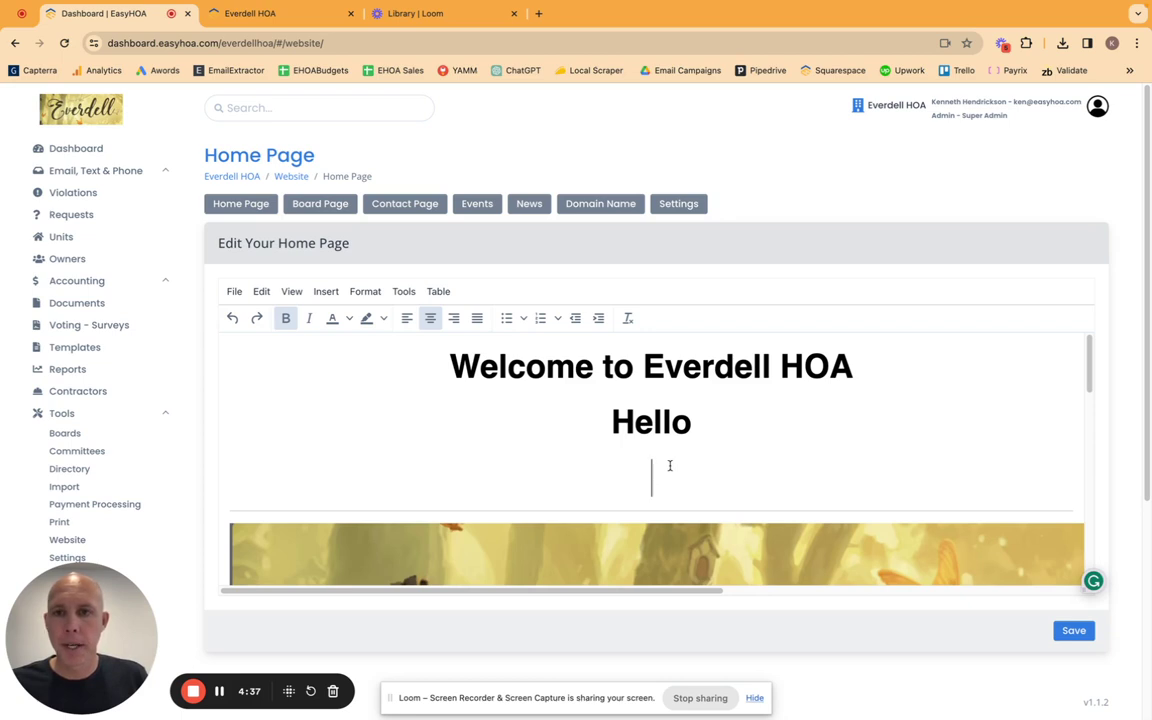
left_click(331, 296)
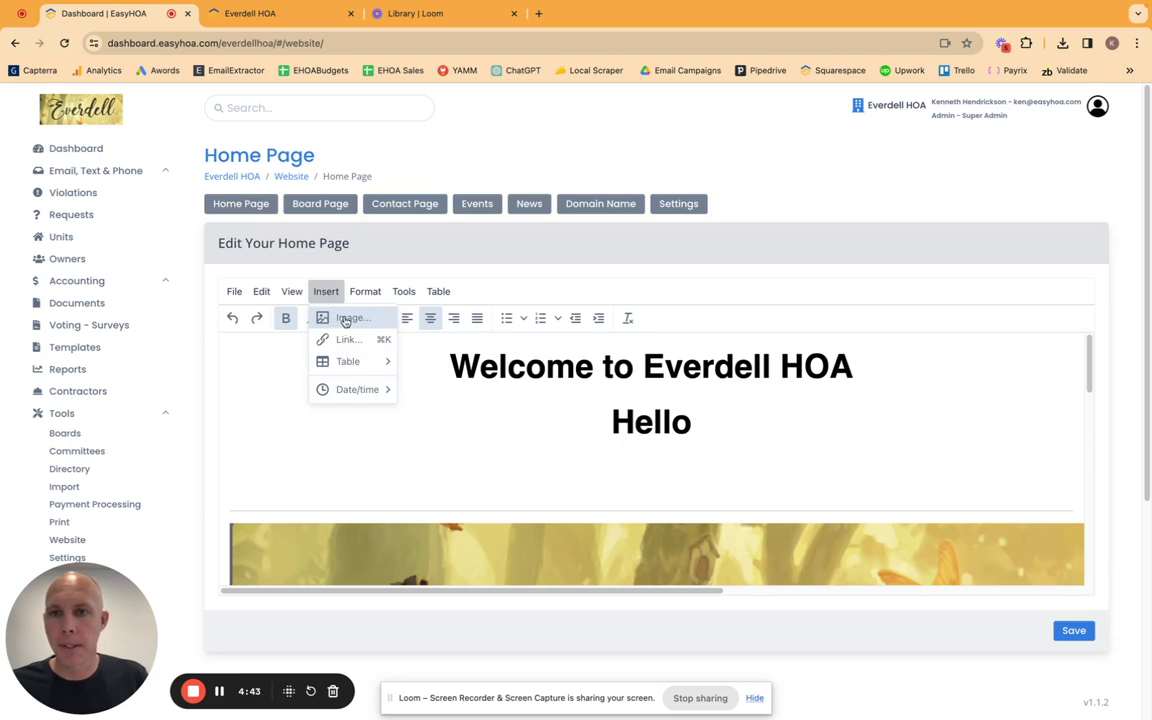
left_click(354, 320)
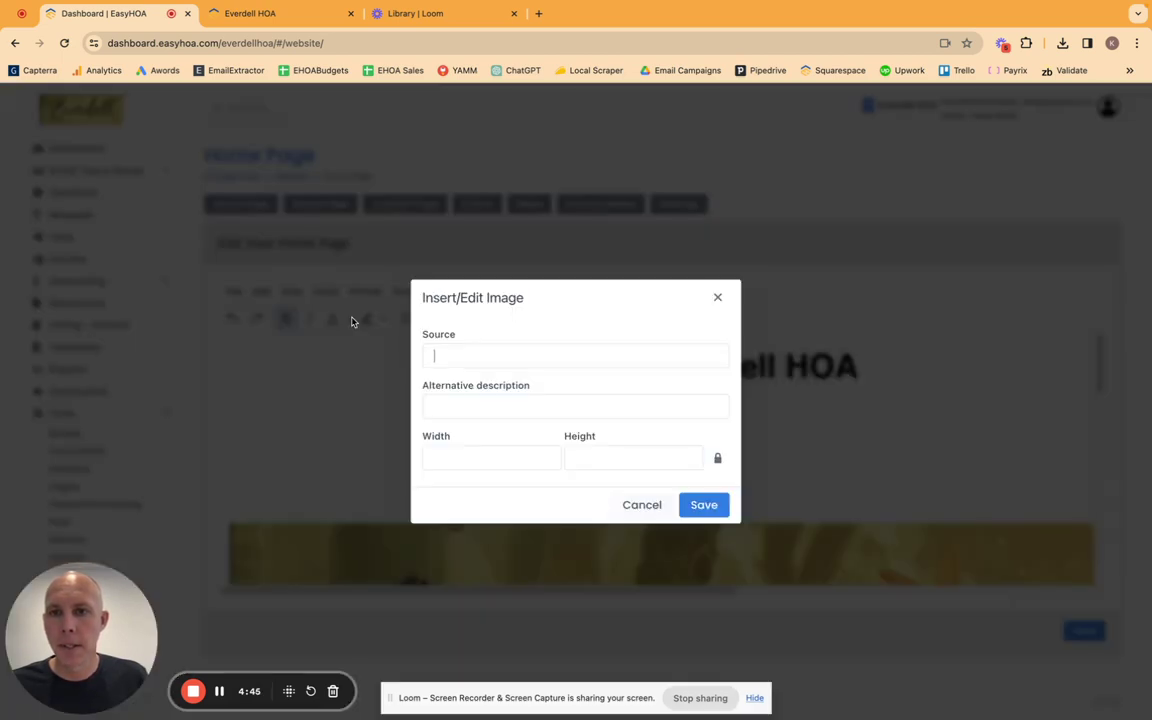
Paste the redcliffs URL as the image source and insert it at 1100 × 733
right_click(450, 355)
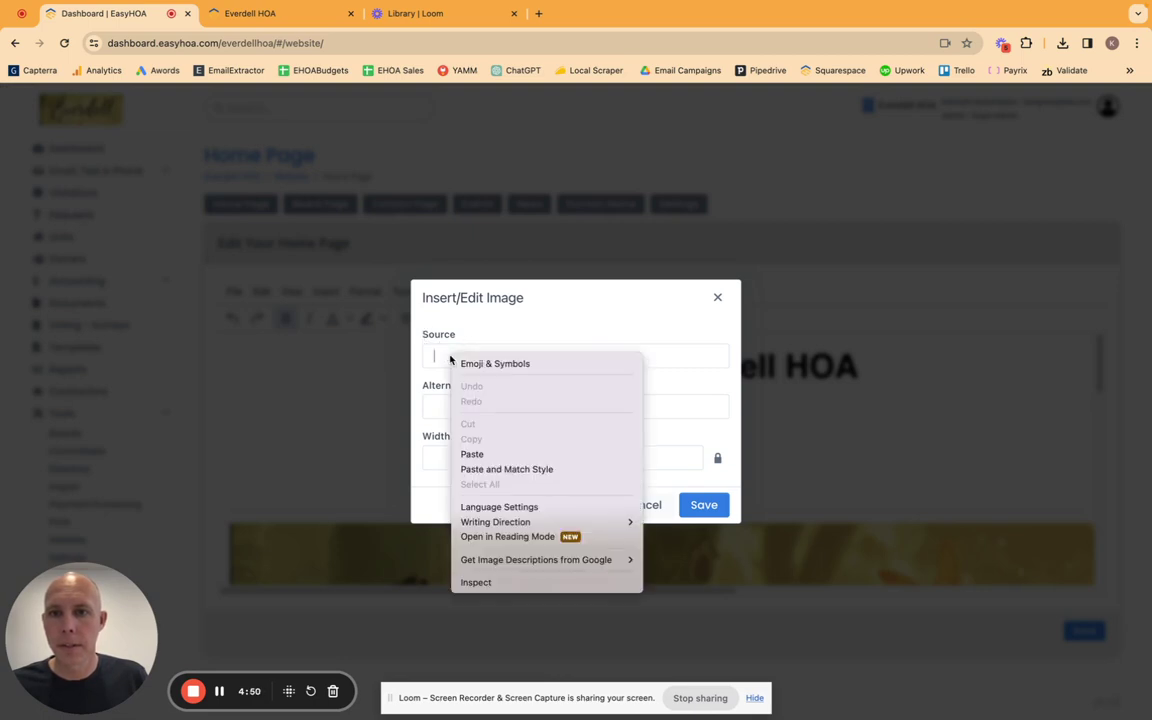
left_click(487, 456)
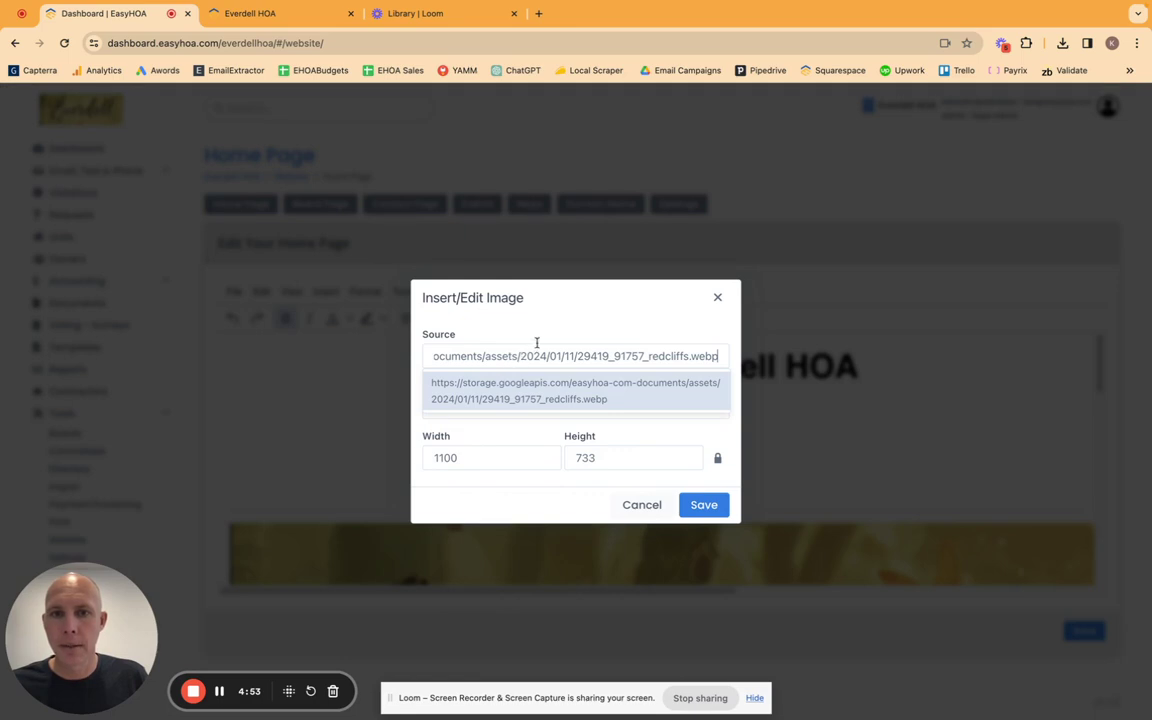
left_click(597, 322)
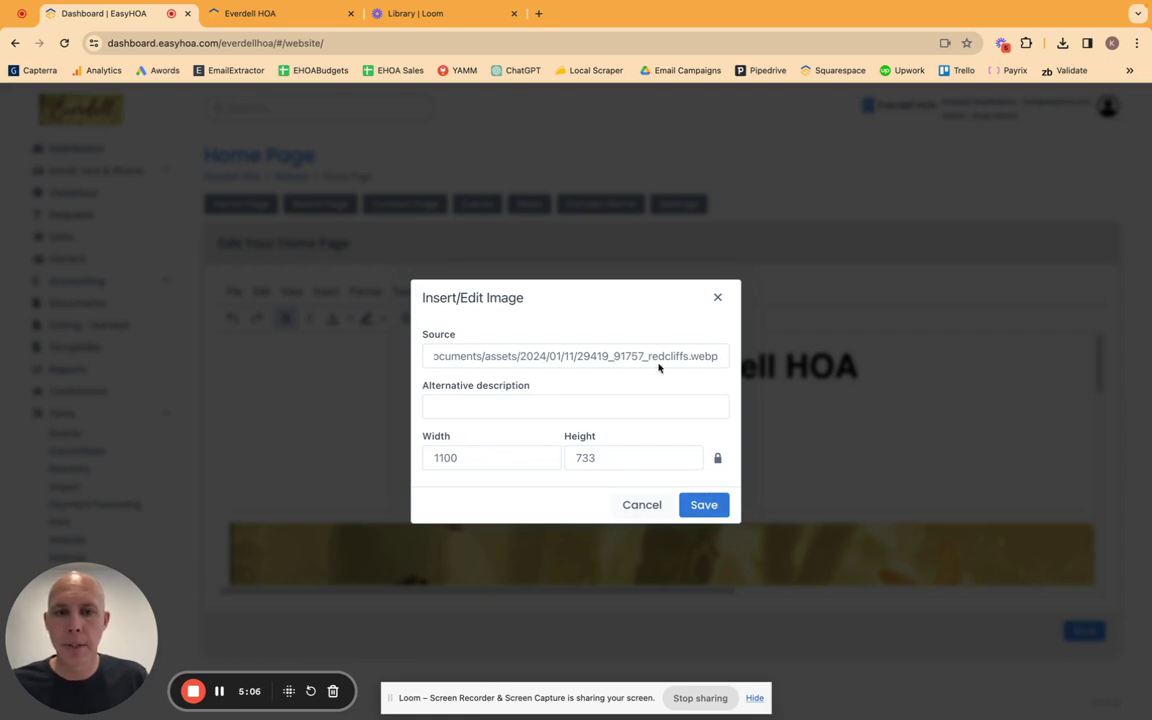
left_click(702, 506)
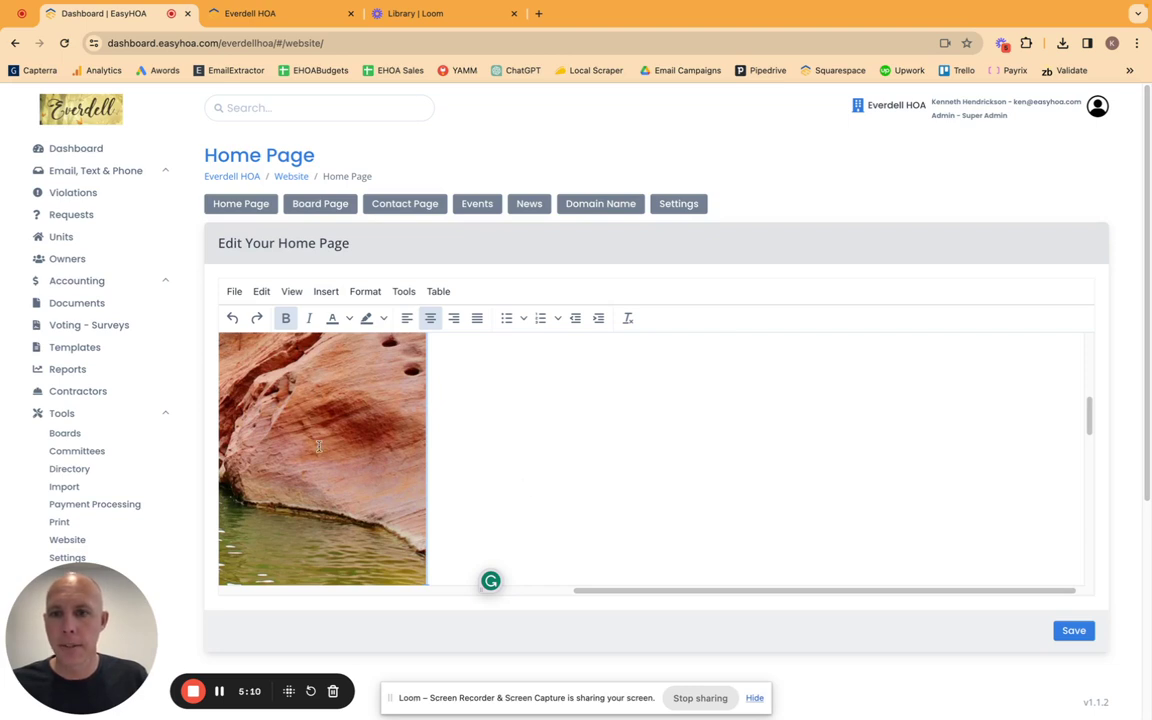
Centre the redcliffs image under the welcome heading and save the Home Page
scroll(319, 447, "up", 3)
scroll(319, 447, "down", 2)
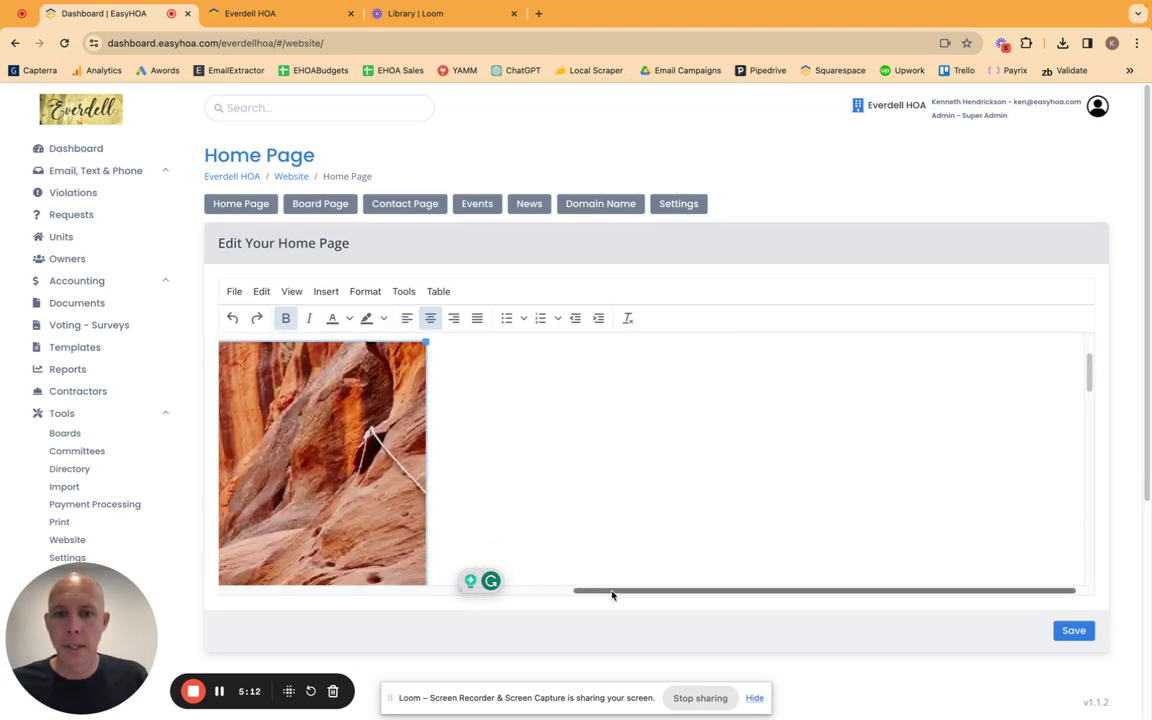
left_click_drag(612, 592, 468, 591)
scroll(434, 480, "up", 2)
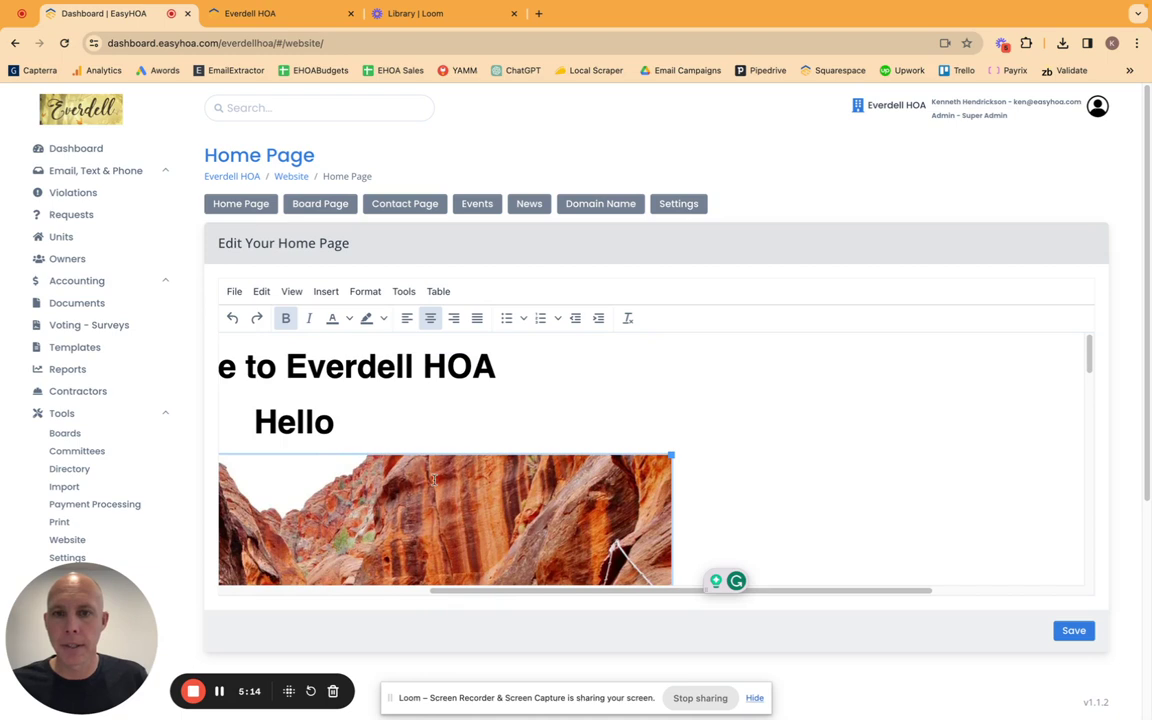
left_click_drag(573, 592, 418, 543)
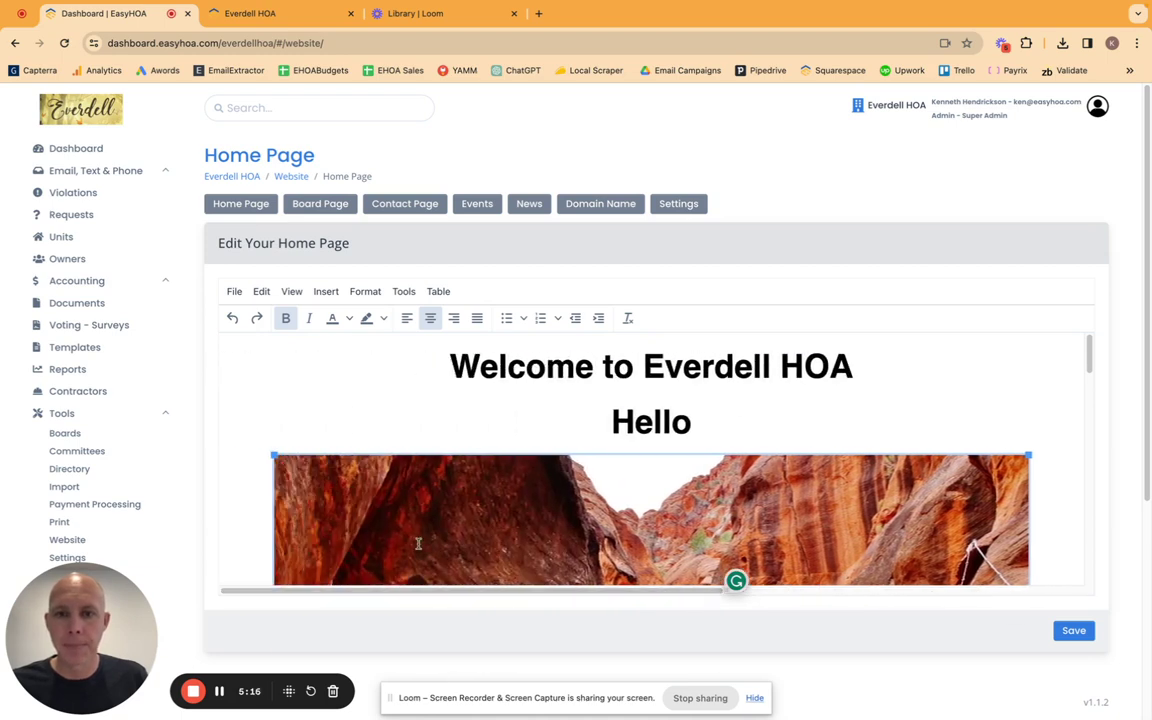
left_click(412, 322)
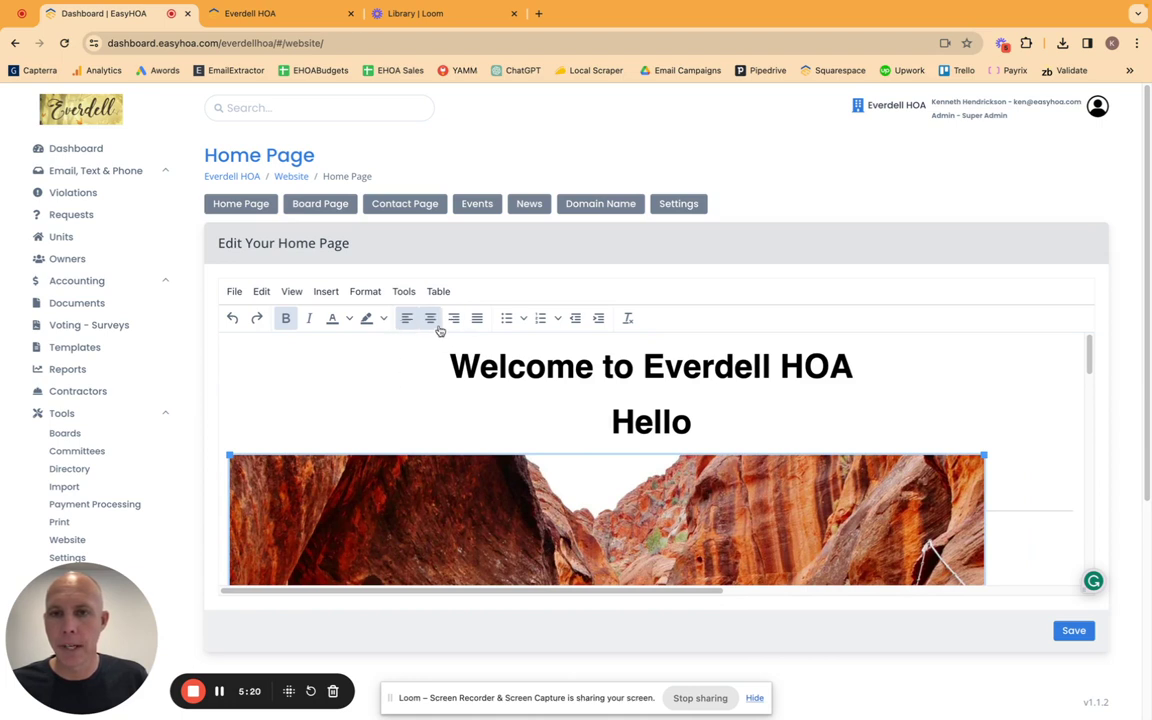
left_click(452, 320)
left_click(431, 320)
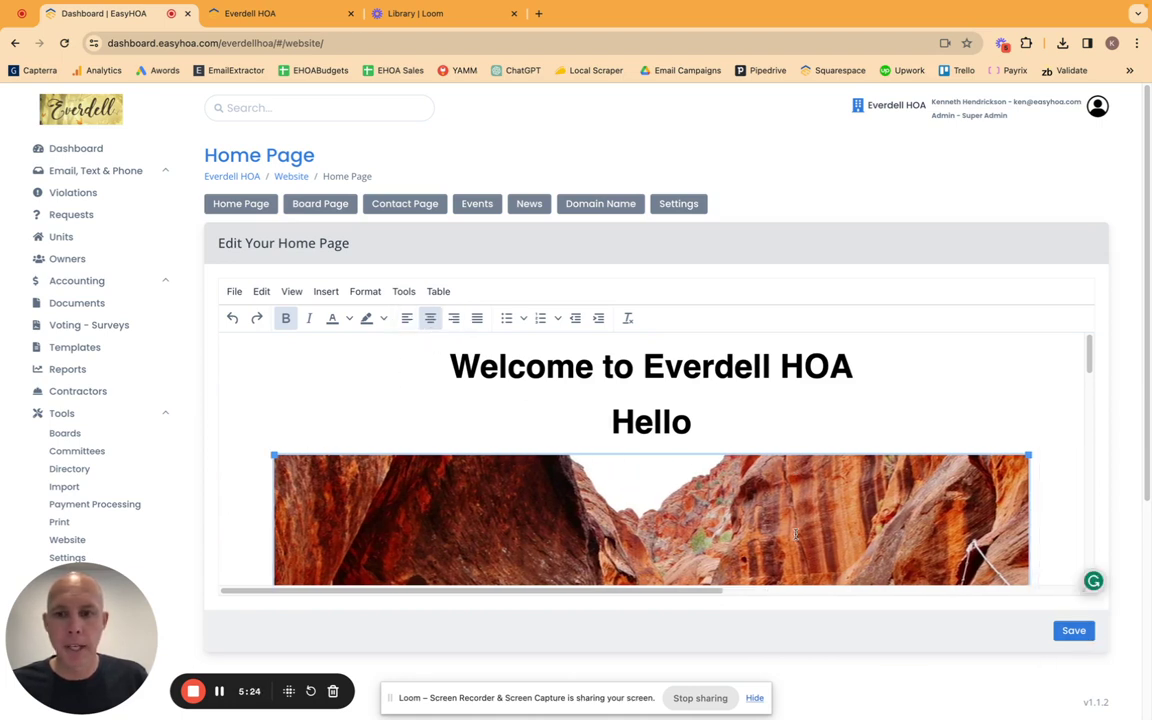
left_click(1074, 630)
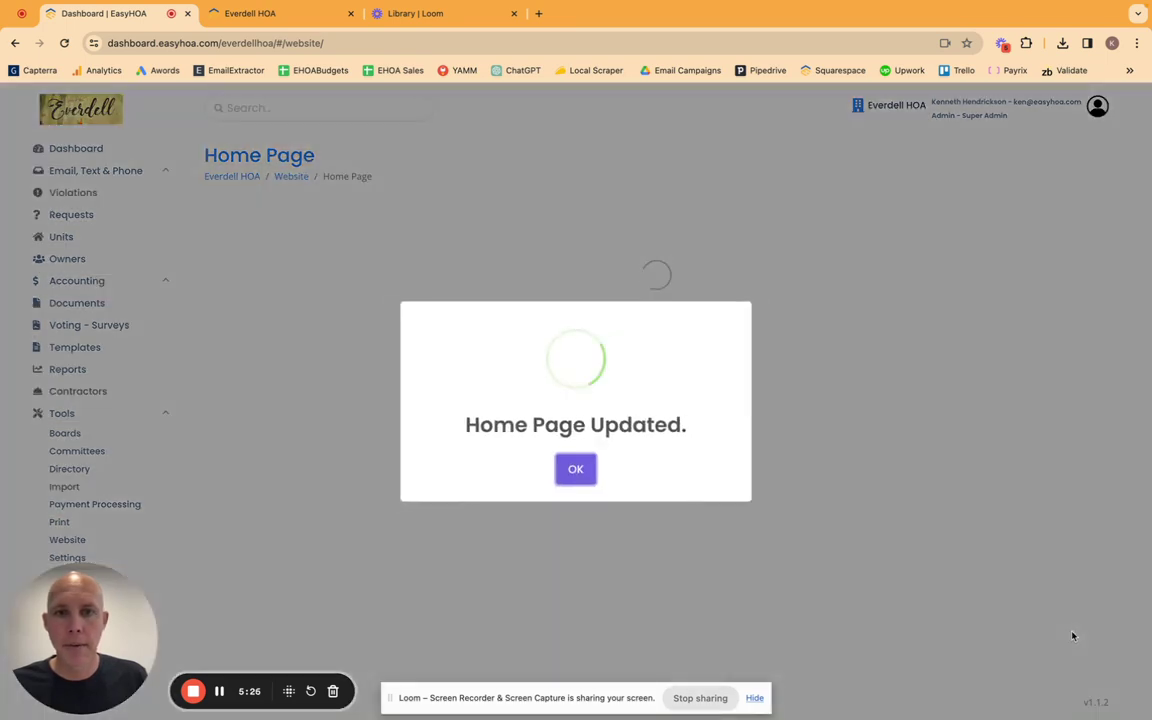
left_click(574, 470)
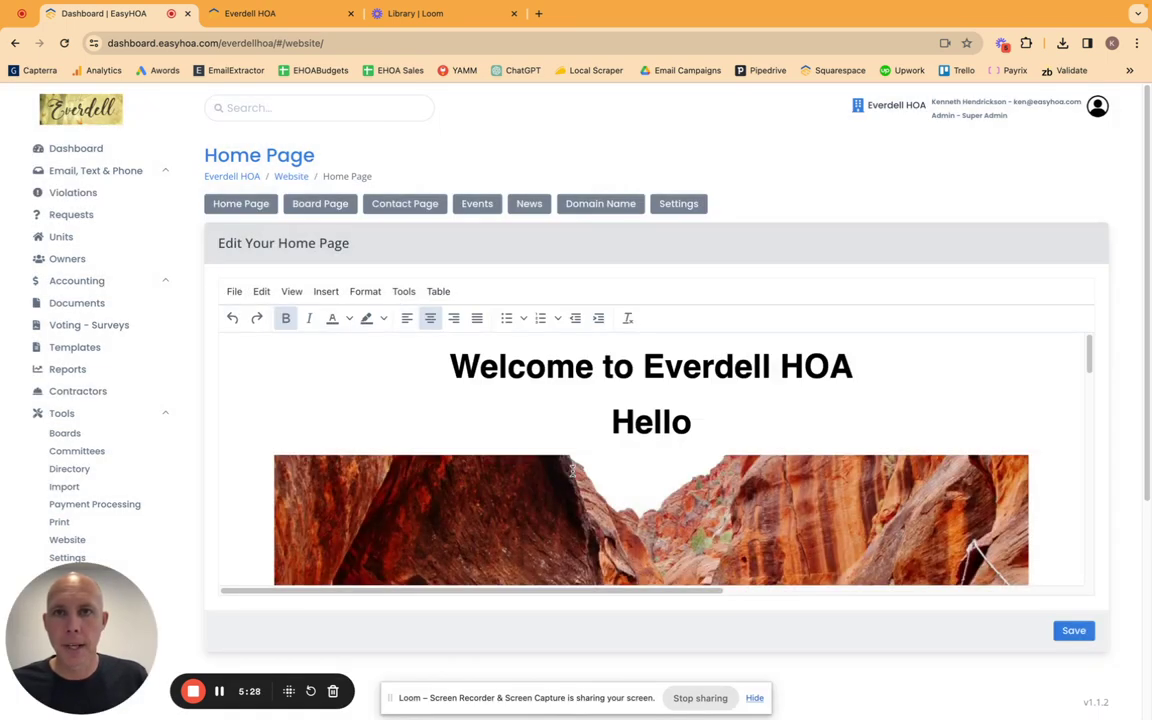
Reload the live Everdell HOA site and confirm the canyon image appears beneath 'Hello'
left_click(300, 13)
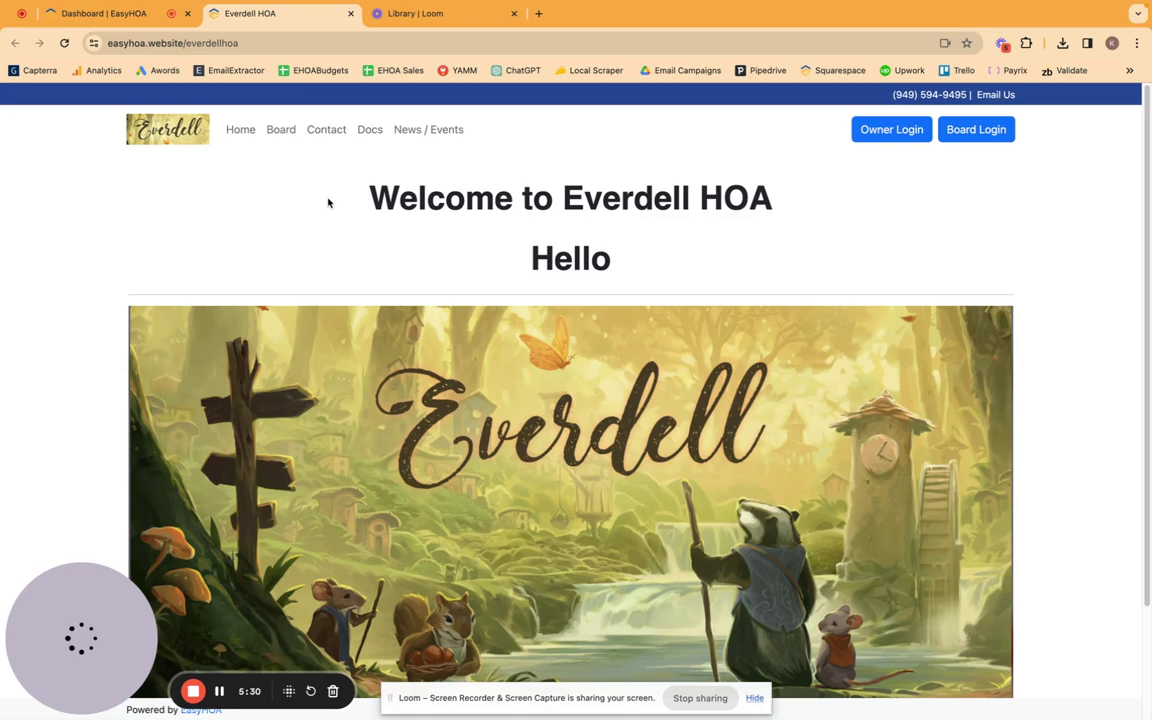
left_click(65, 43)
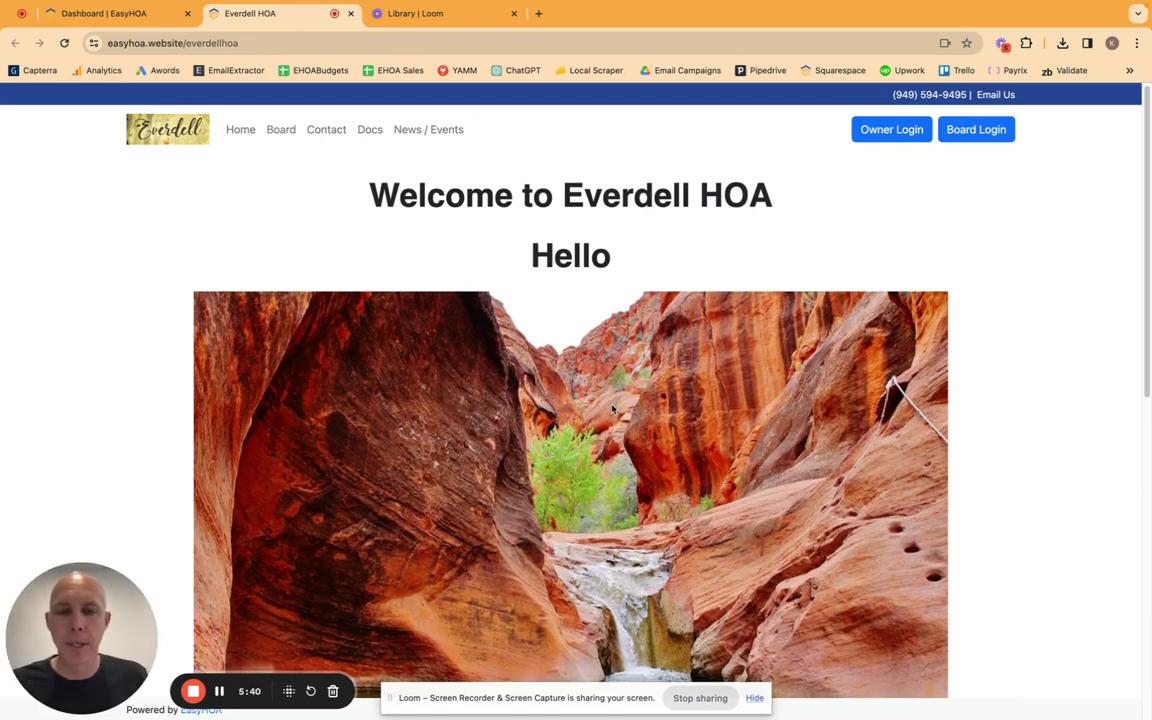
scroll(598, 379, "down", 3)
scroll(642, 386, "up", 3)
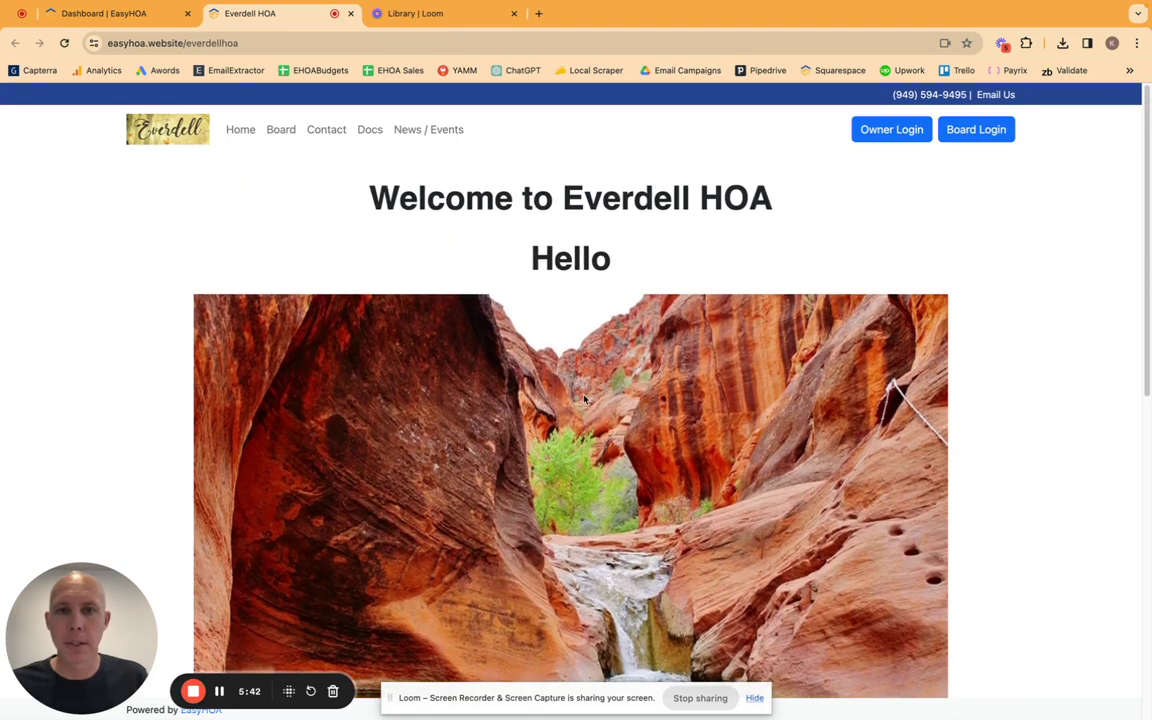
Return to the EasyHOA Dashboard tab showing the Home Page editor with the canyon image
left_click(108, 14)
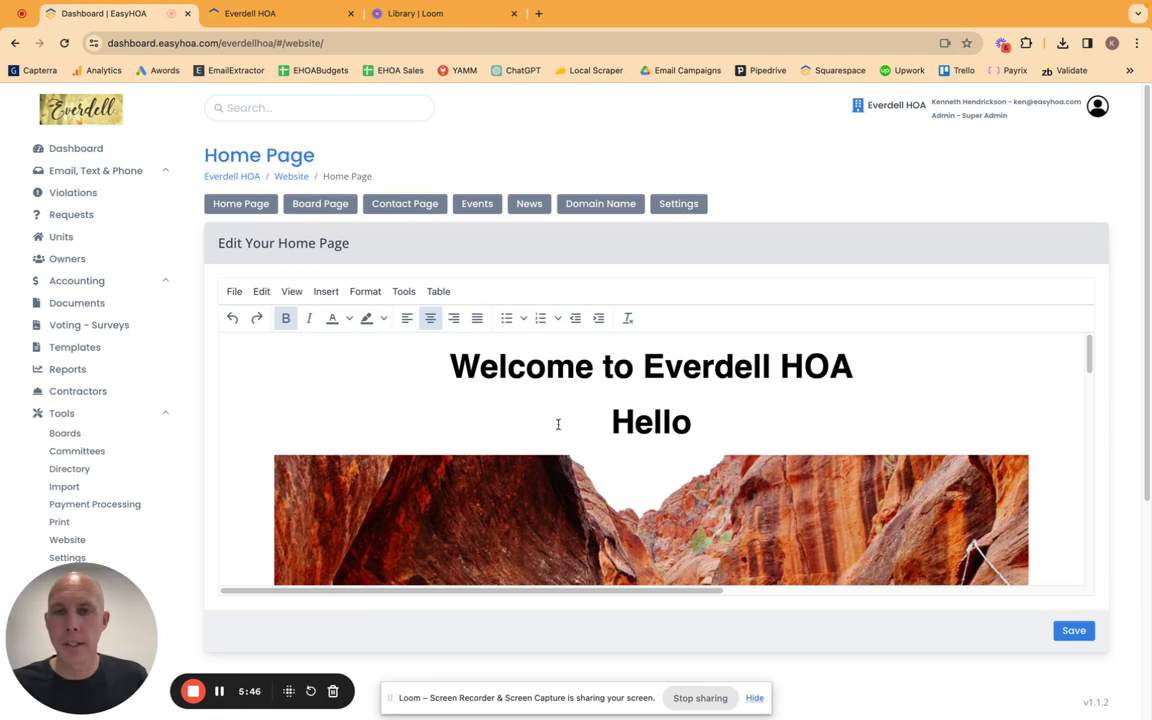